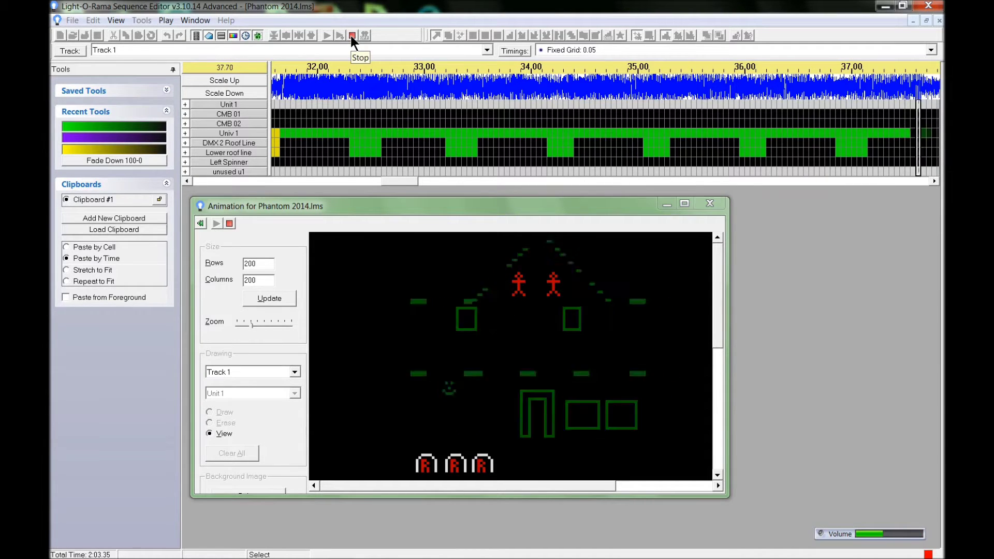
# - Stop the playback of the Phantom 2014 sequence and close its animation window
pyautogui.click(351, 35)
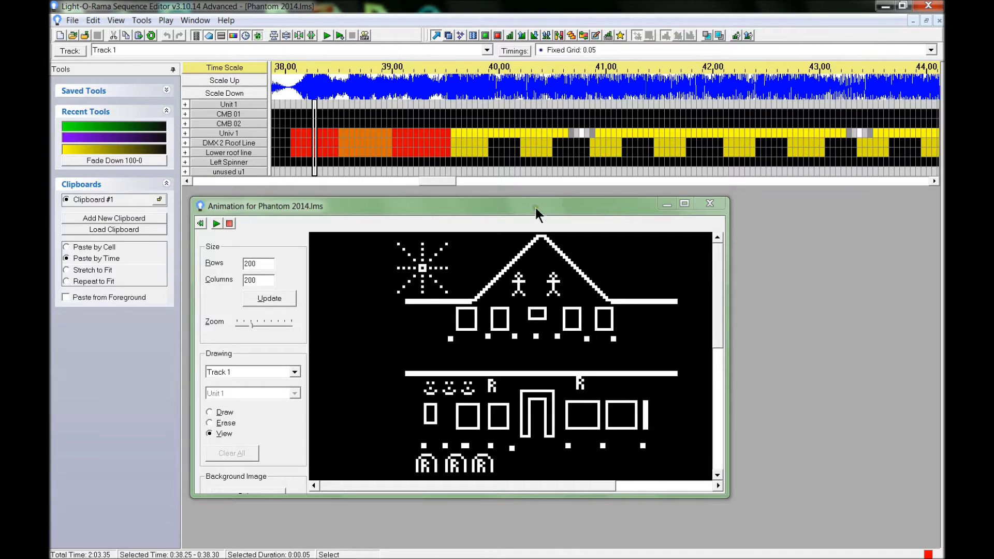
pyautogui.click(709, 203)
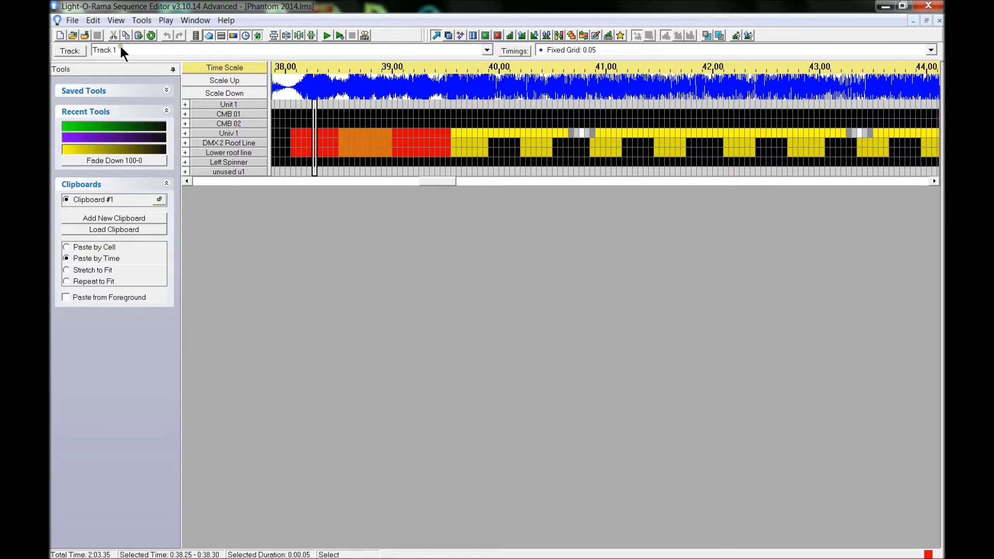
# - Open the existing musical sequence Holly Jolly Christmas 2011.lms
pyautogui.click(73, 35)
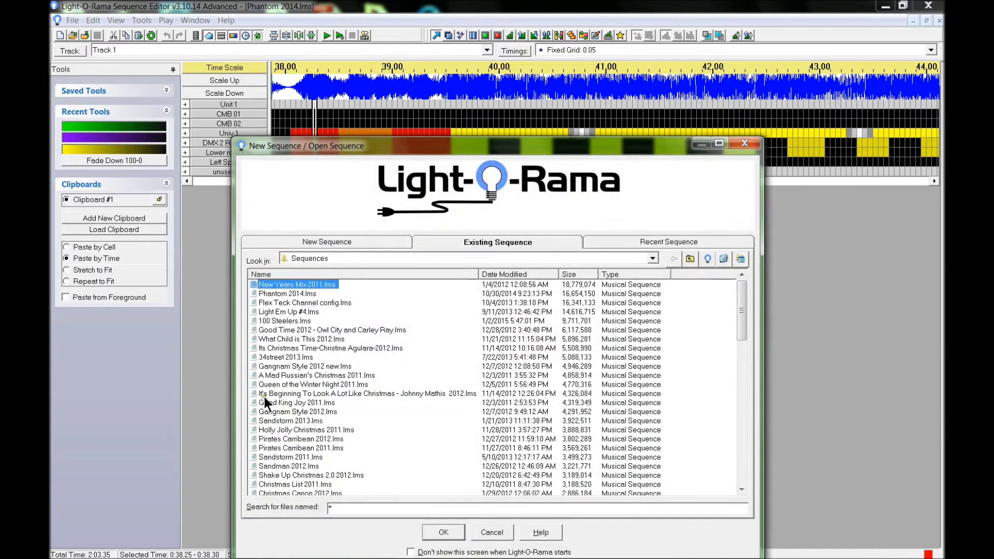
pyautogui.click(283, 429)
pyautogui.click(441, 533)
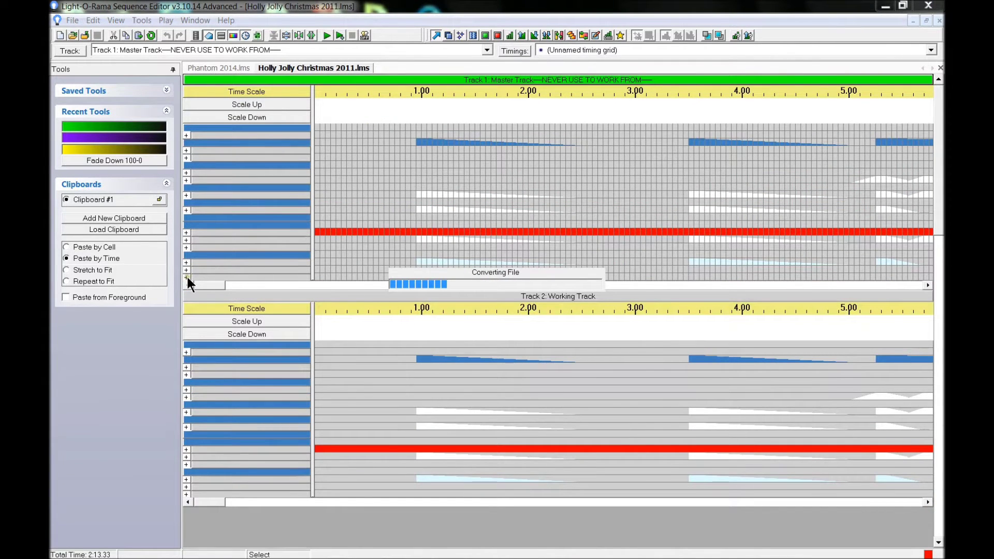
pyautogui.click(611, 346)
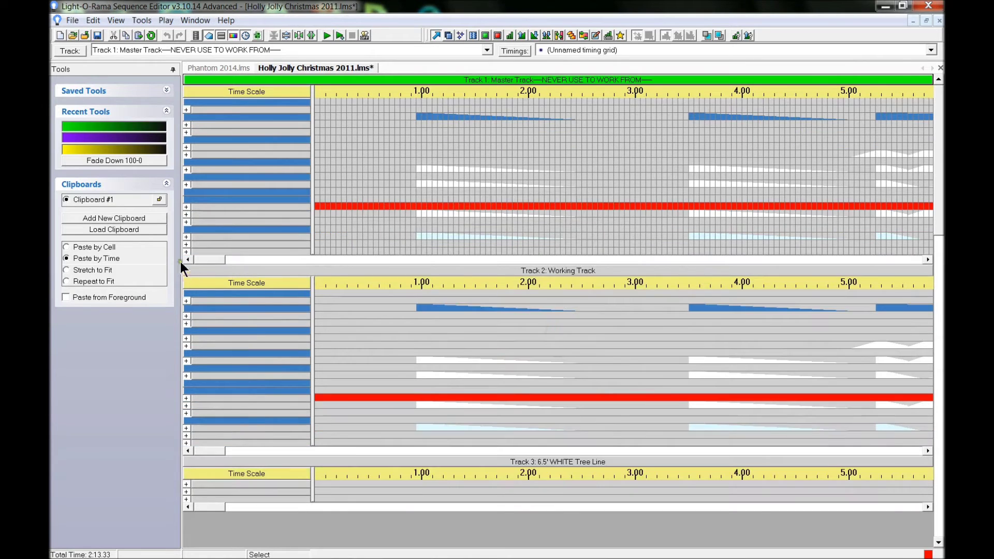
# - Expand the Empty Channels group in the Master Track to view its units and collapse it again
pyautogui.click(187, 251)
pyautogui.click(349, 259)
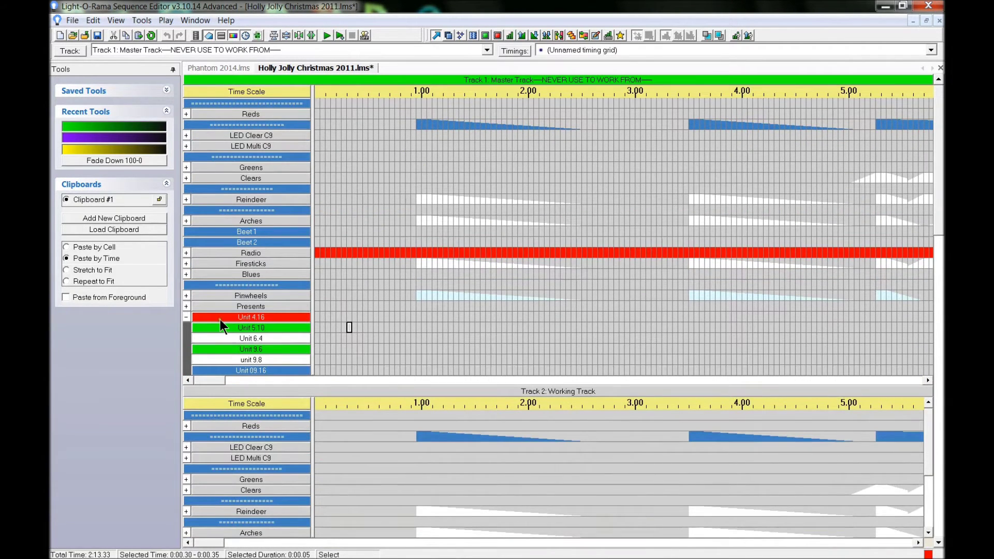
pyautogui.click(186, 317)
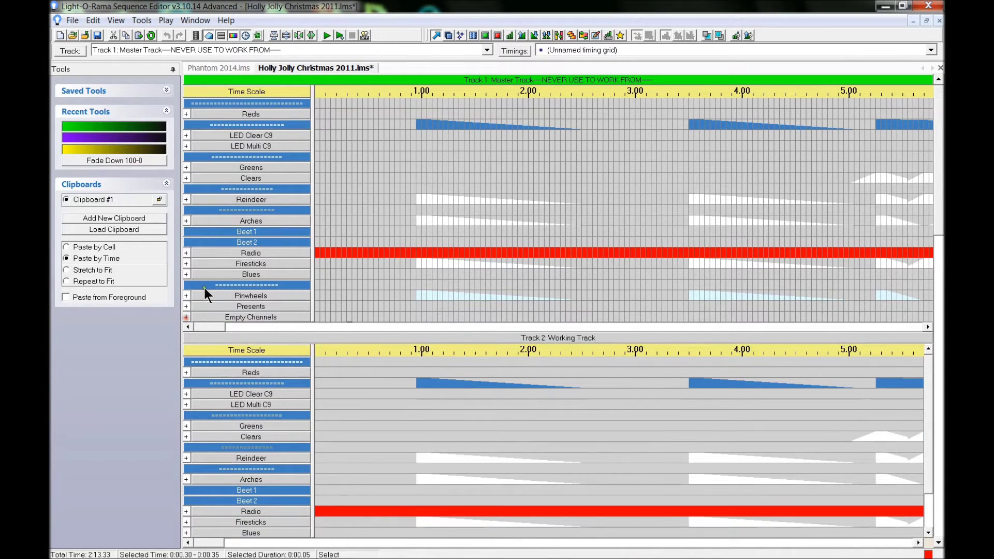
# - Expand the Reds group with its roof, window and tree line subgroups to inspect the channels, and collapse it again
pyautogui.click(186, 112)
pyautogui.click(194, 113)
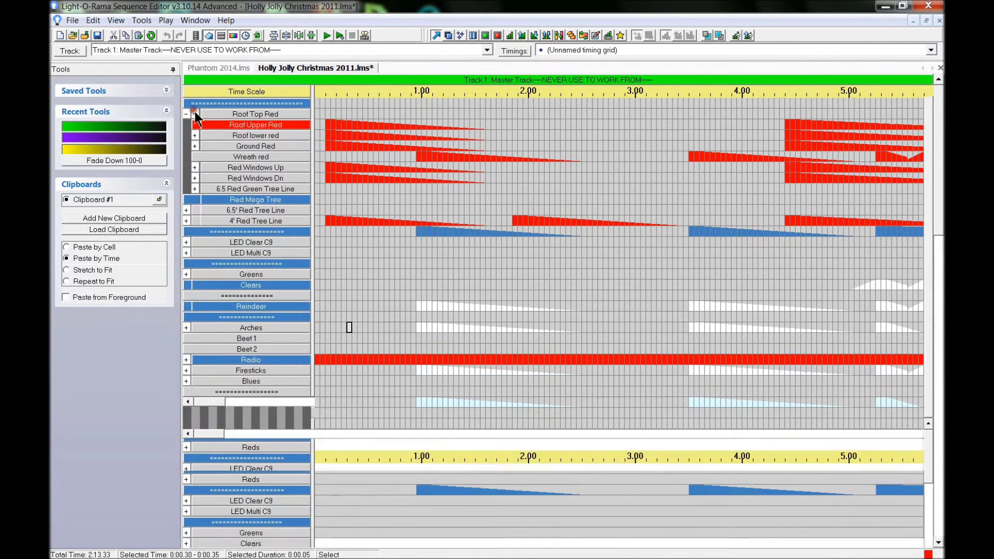
pyautogui.click(195, 166)
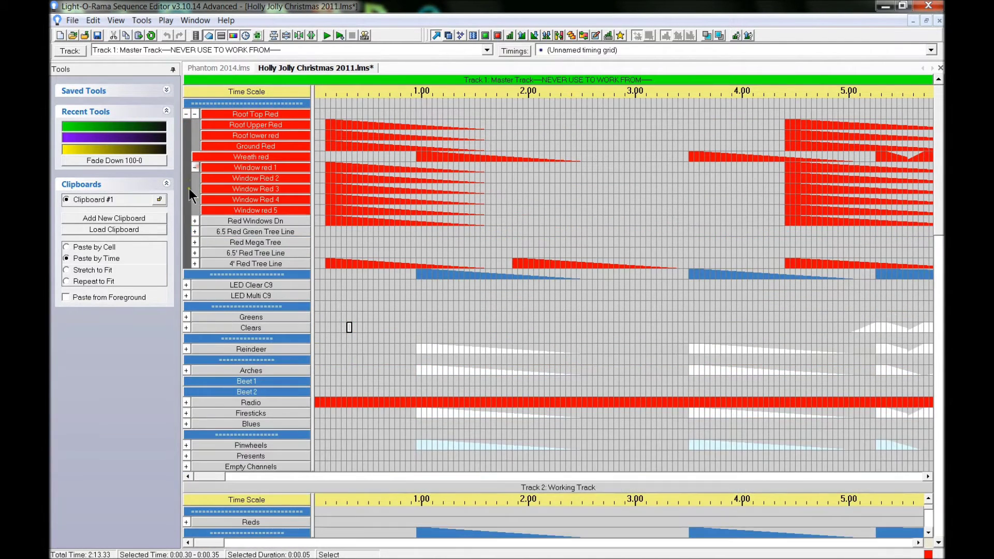
pyautogui.click(195, 221)
pyautogui.click(195, 275)
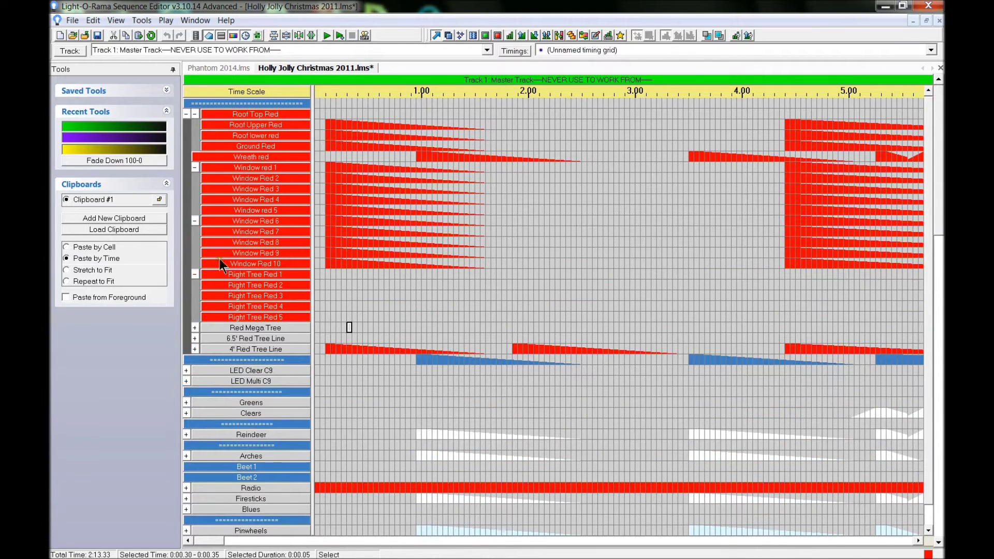
pyautogui.click(318, 107)
pyautogui.click(186, 113)
# - Close the Holly Jolly Christmas 2011 sequence without saving its changes
pyautogui.click(361, 112)
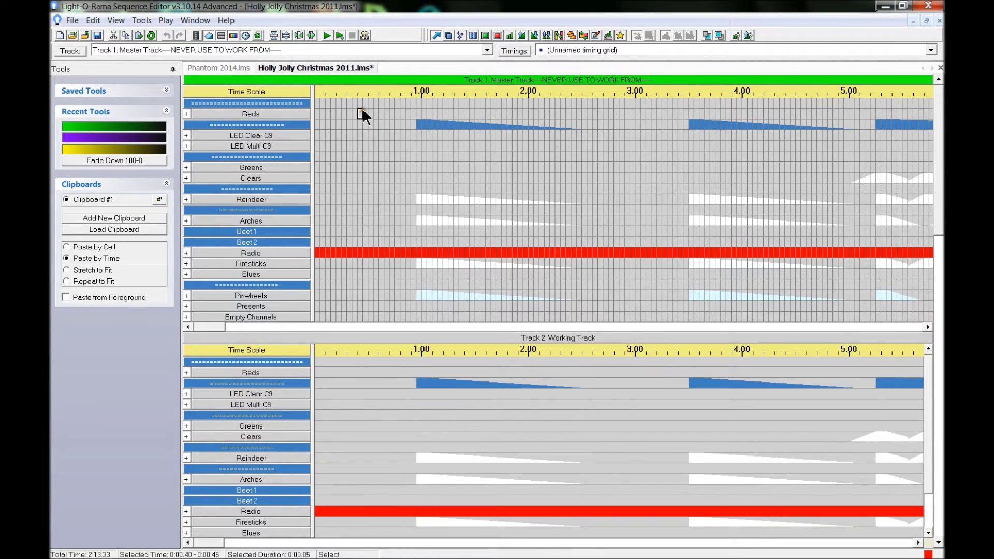
pyautogui.click(83, 33)
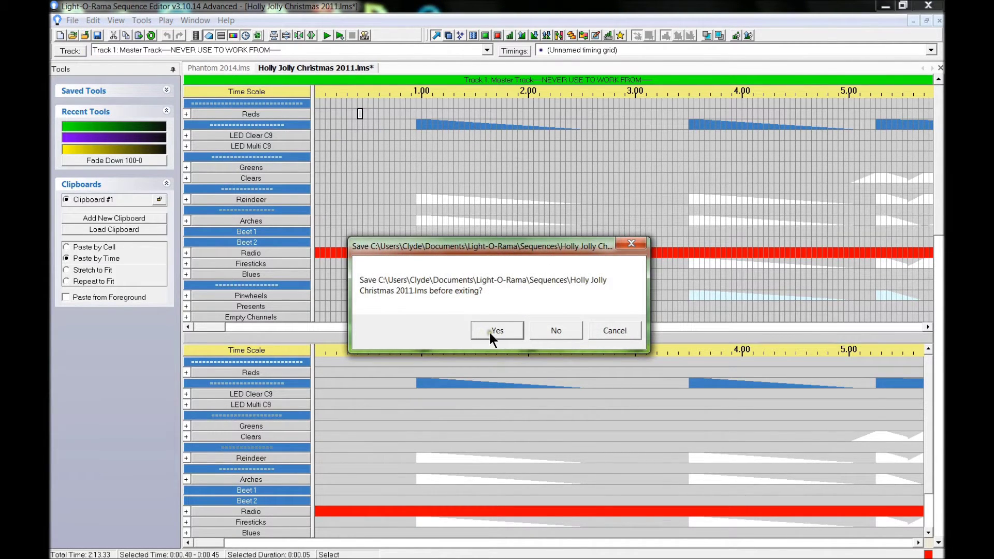
pyautogui.click(553, 330)
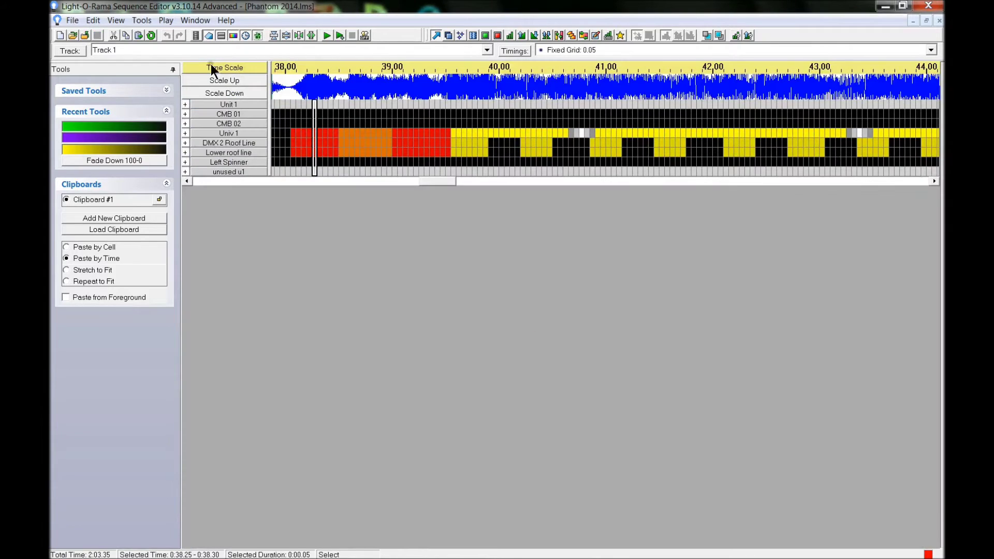
# - Jump to the start of the Phantom 2014 sequence and select the first cell of the Unit 1 row
pyautogui.click(286, 122)
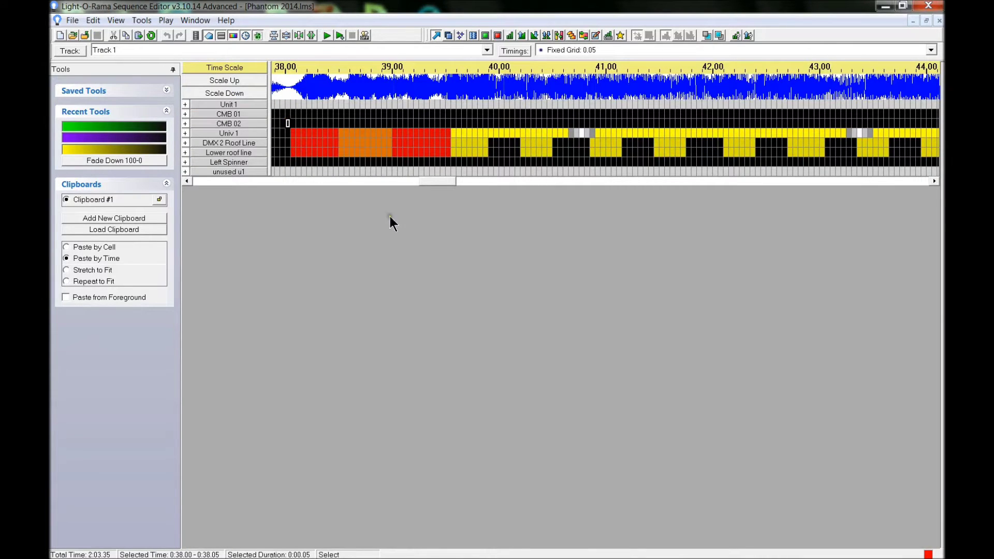
pyautogui.click(276, 123)
pyautogui.press('Home')
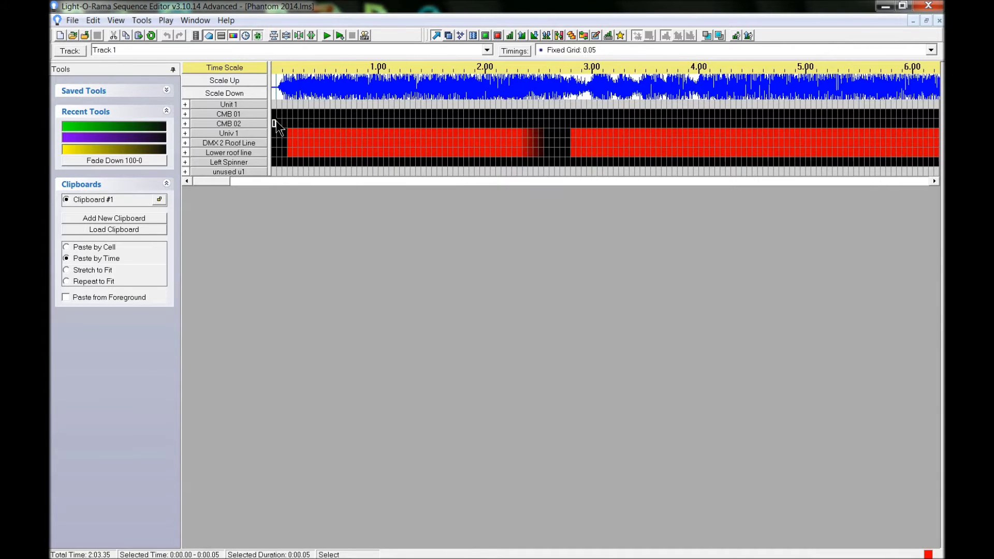
pyautogui.click(283, 105)
pyautogui.press('Left')
pyautogui.press('Left')
# - Open the network preferences and review the LOR settings, the DMX settings and the list of additional DMX universes
pyautogui.click(93, 21)
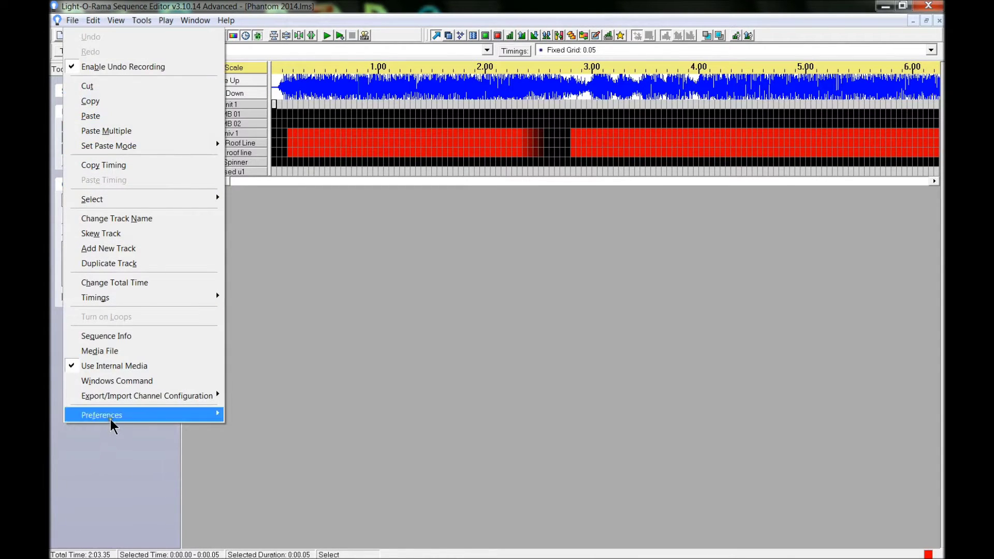
pyautogui.moveTo(111, 420)
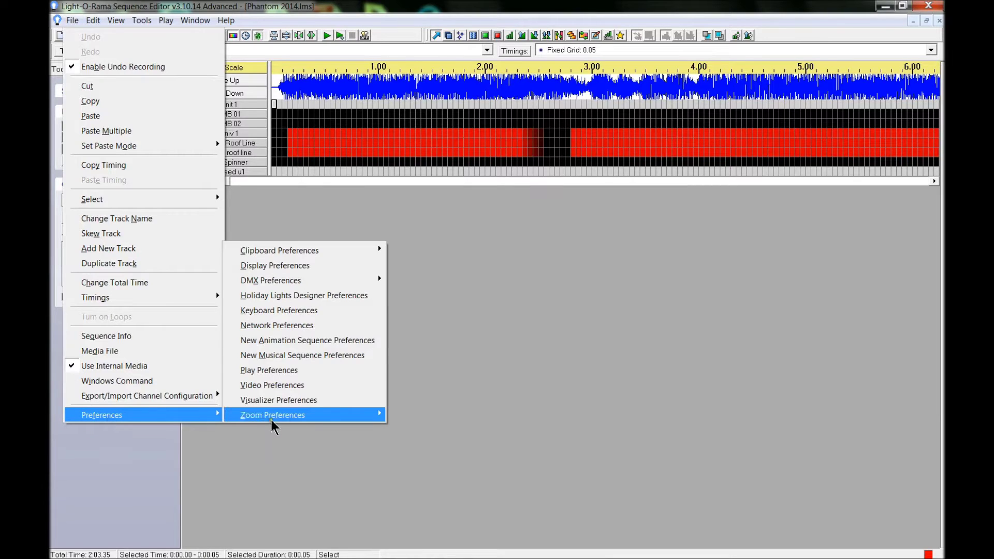
pyautogui.click(266, 326)
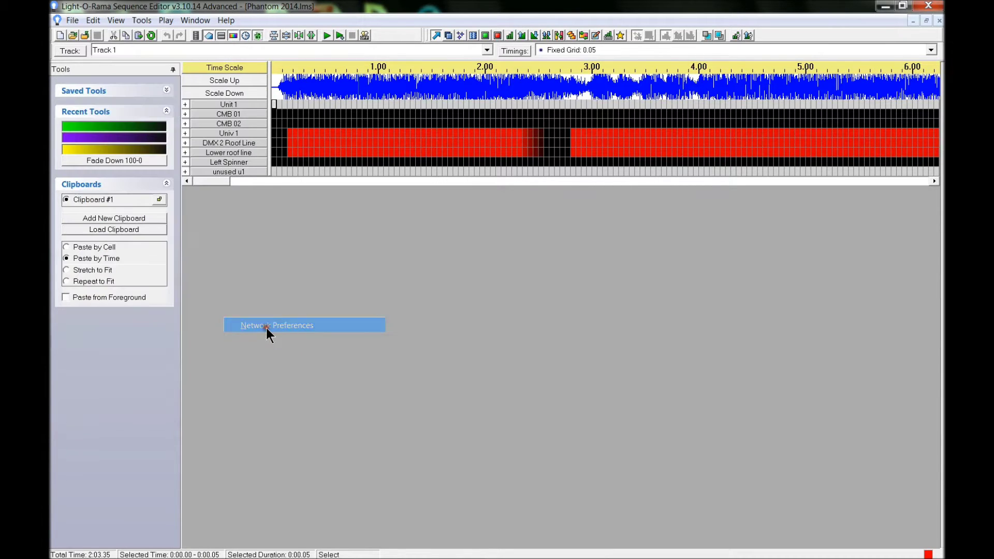
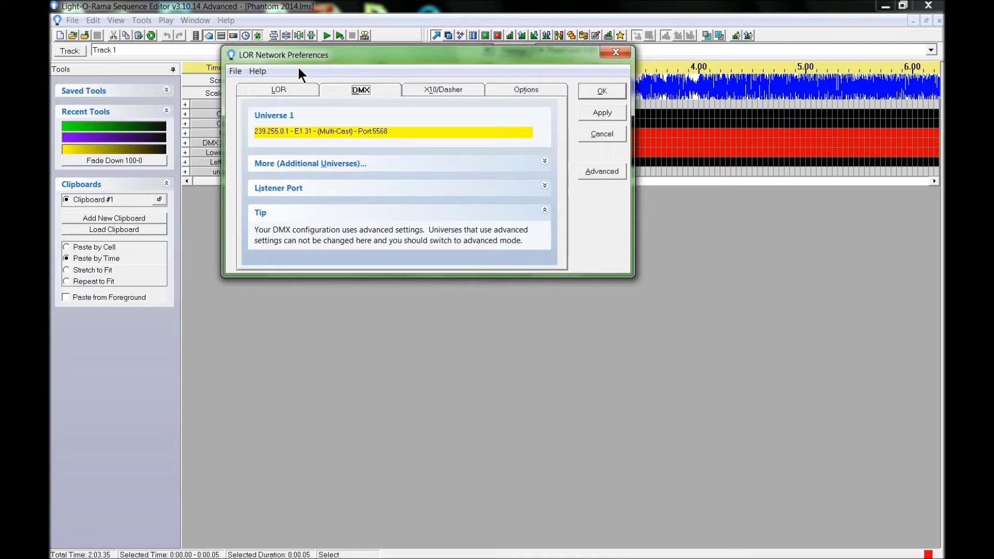
pyautogui.click(294, 90)
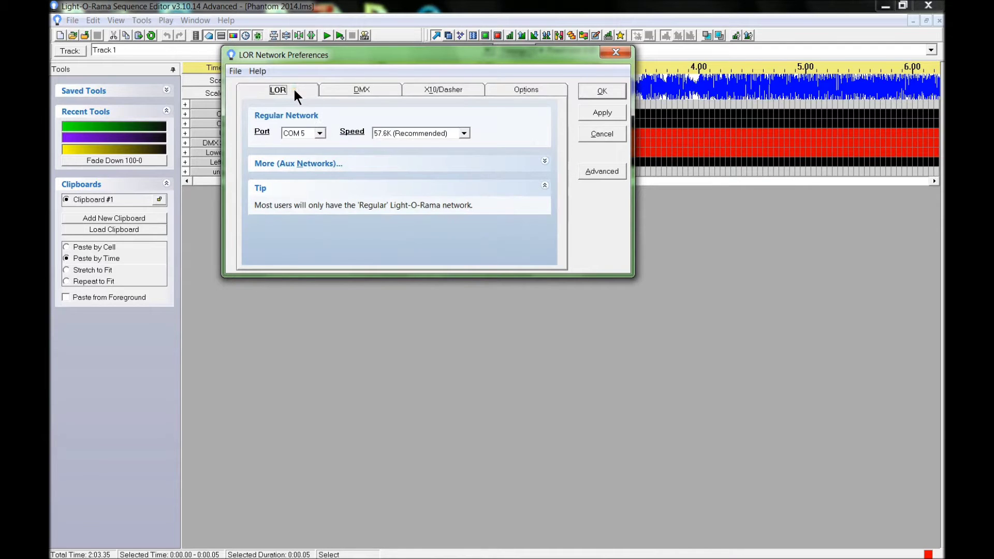
pyautogui.click(350, 88)
pyautogui.click(269, 85)
pyautogui.click(348, 89)
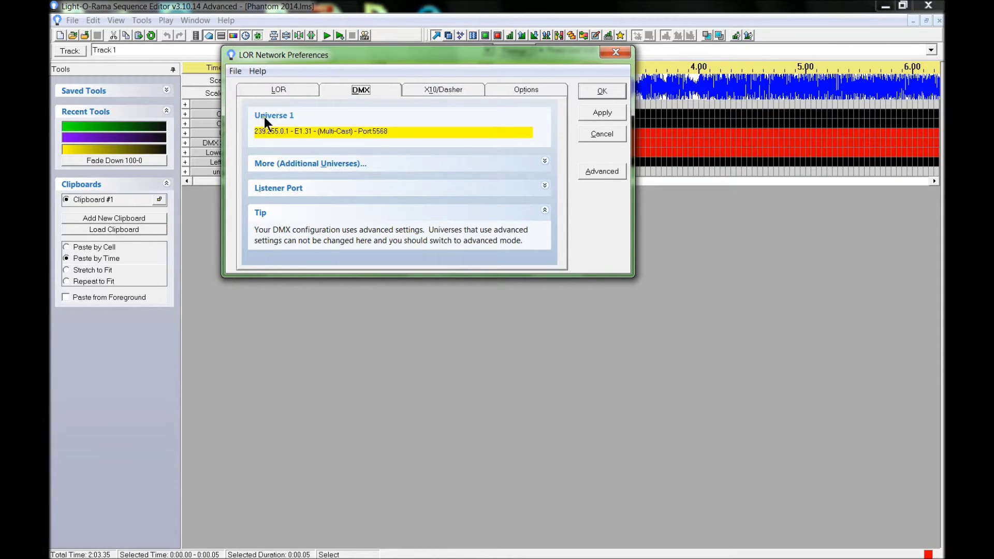
pyautogui.click(284, 175)
pyautogui.moveTo(527, 163)
pyautogui.mouseDown()
pyautogui.moveTo(528, 213)
pyautogui.moveTo(524, 152)
pyautogui.mouseUp()
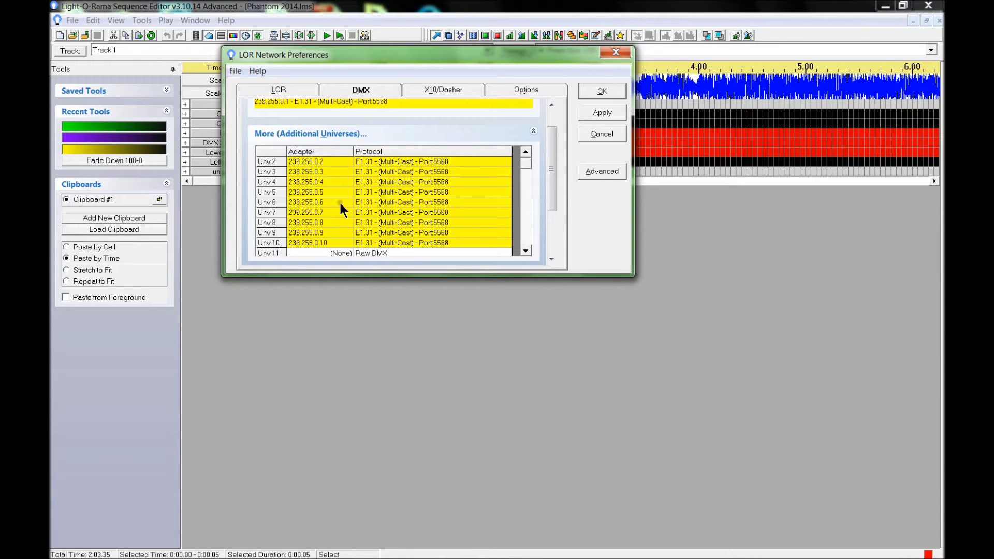
# - Switch to the advanced network preferences and configure DMX universe 11 to use E1.31 with a multicast IP address
pyautogui.click(590, 171)
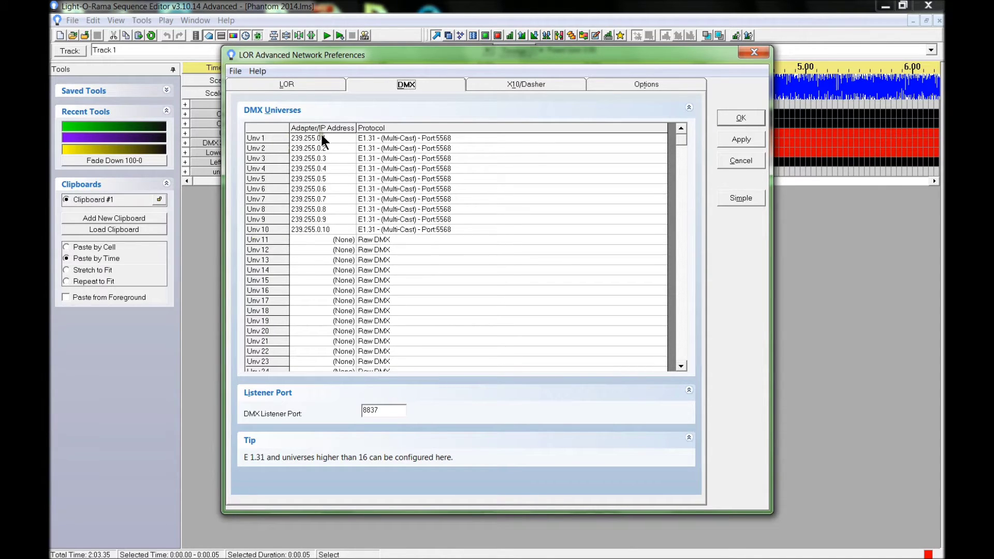
pyautogui.doubleClick(267, 238)
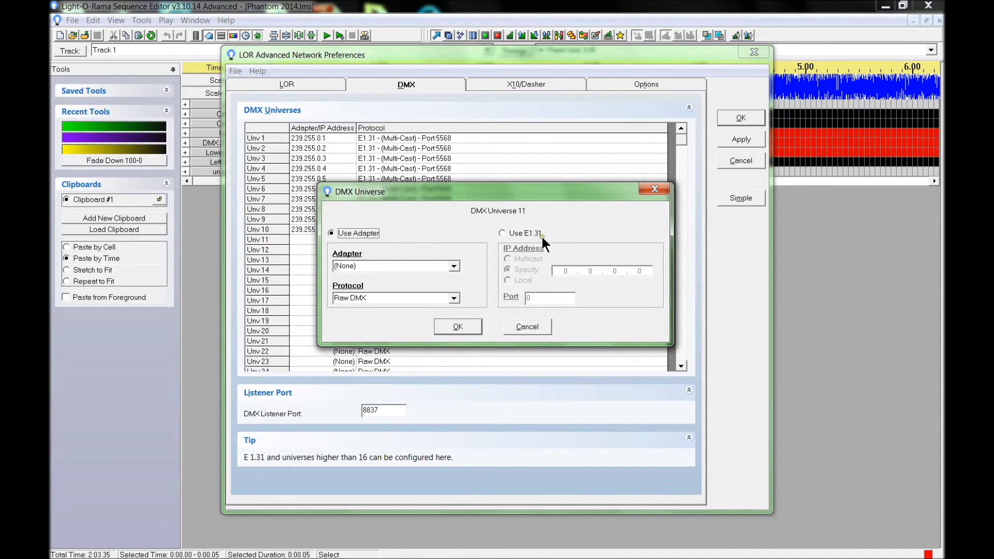
pyautogui.click(501, 233)
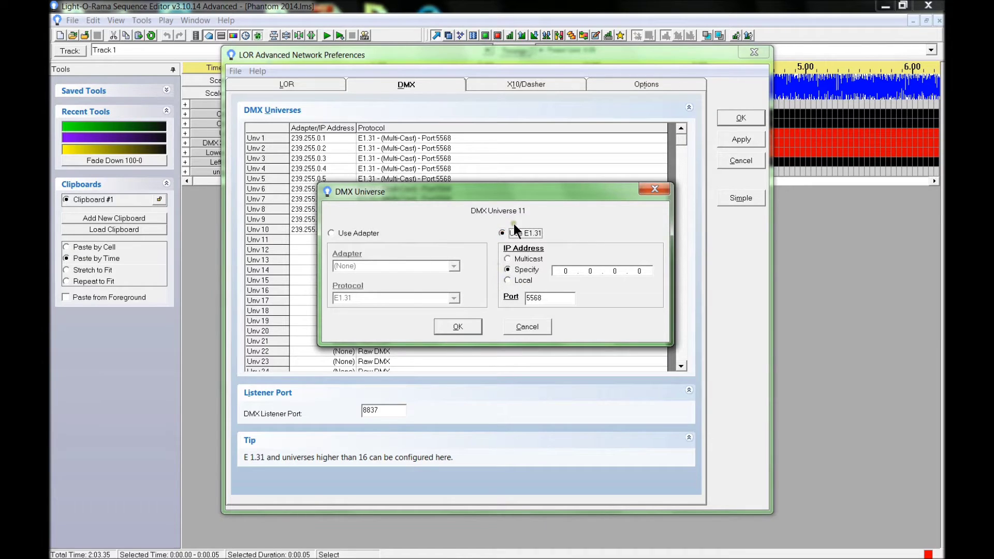
pyautogui.click(507, 258)
pyautogui.click(459, 327)
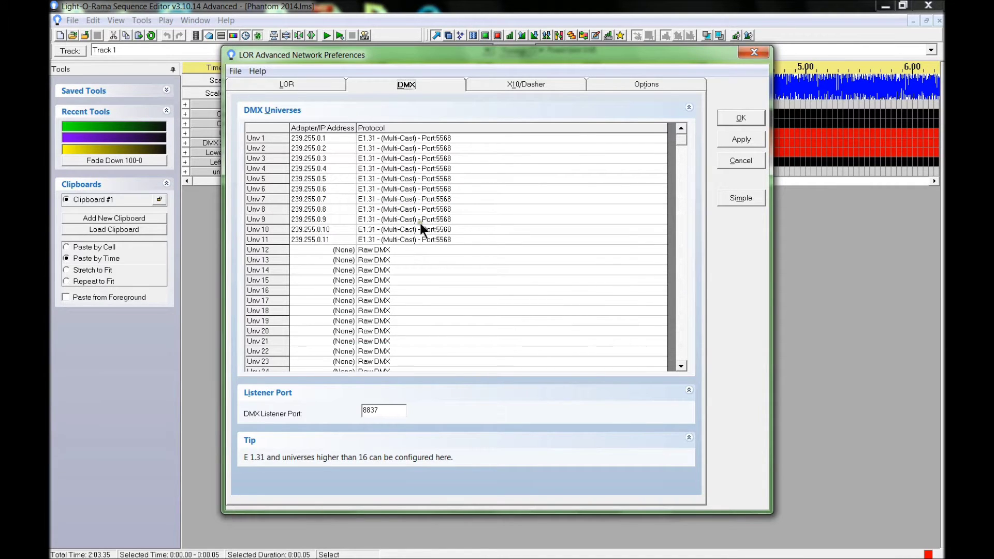
# - Apply the changed network settings and close the advanced network preferences
pyautogui.click(747, 139)
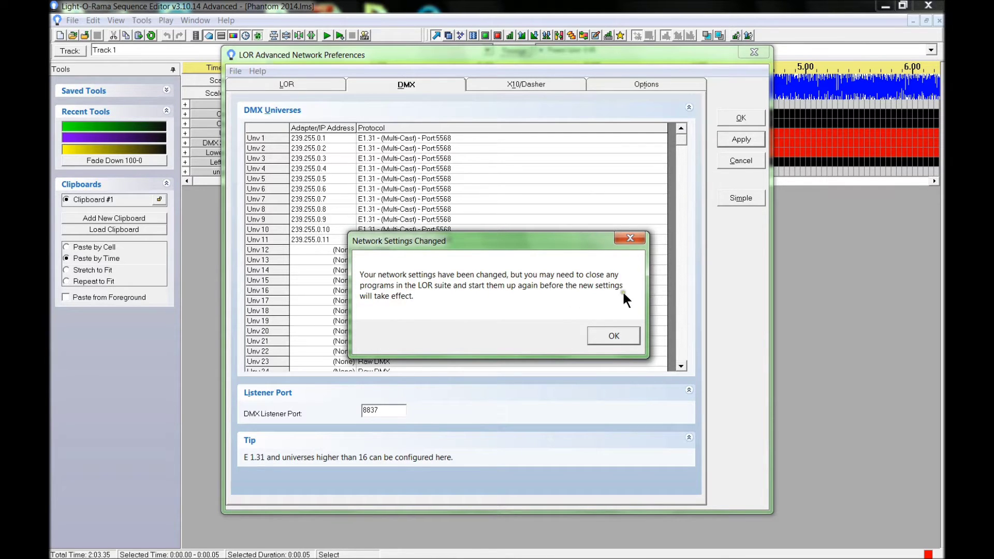
pyautogui.click(595, 336)
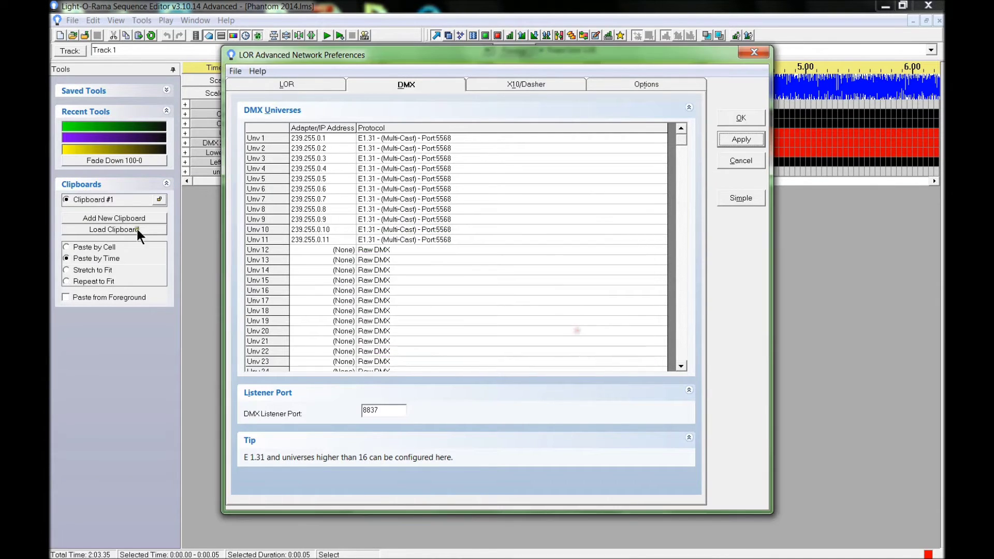
pyautogui.click(752, 53)
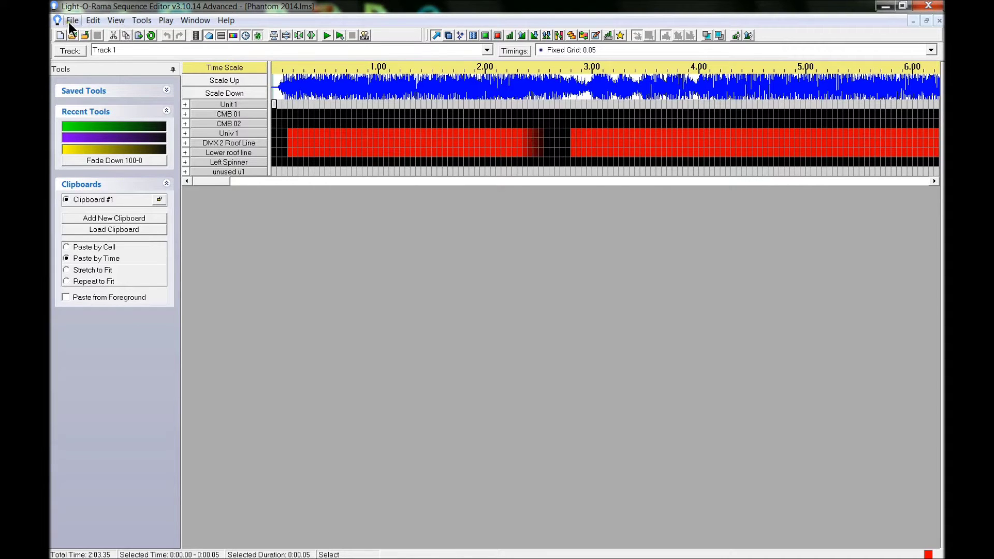
# - Check the Allow DMX Editing option in the DMX preferences and leave it as it is
pyautogui.click(89, 19)
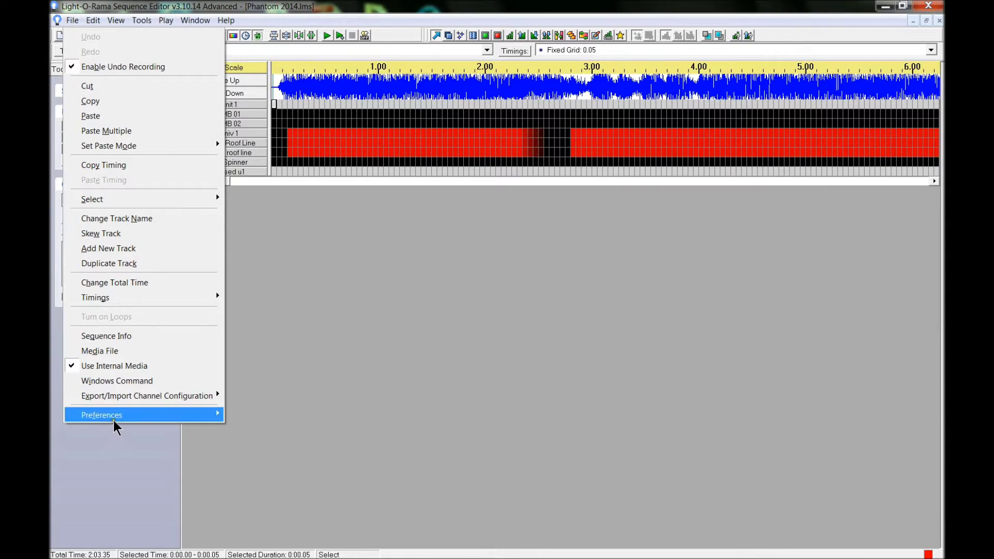
pyautogui.moveTo(171, 416)
pyautogui.moveTo(266, 284)
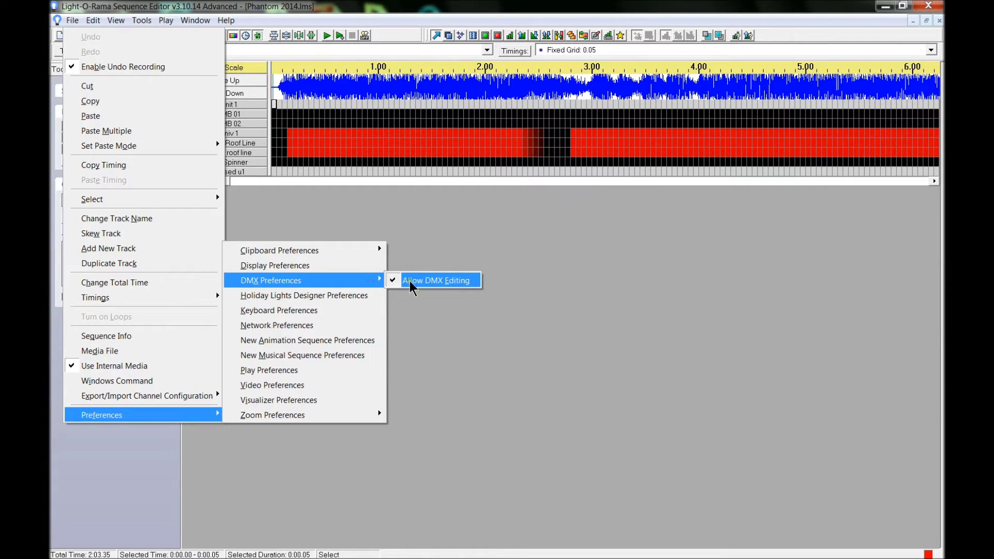
pyautogui.click(84, 432)
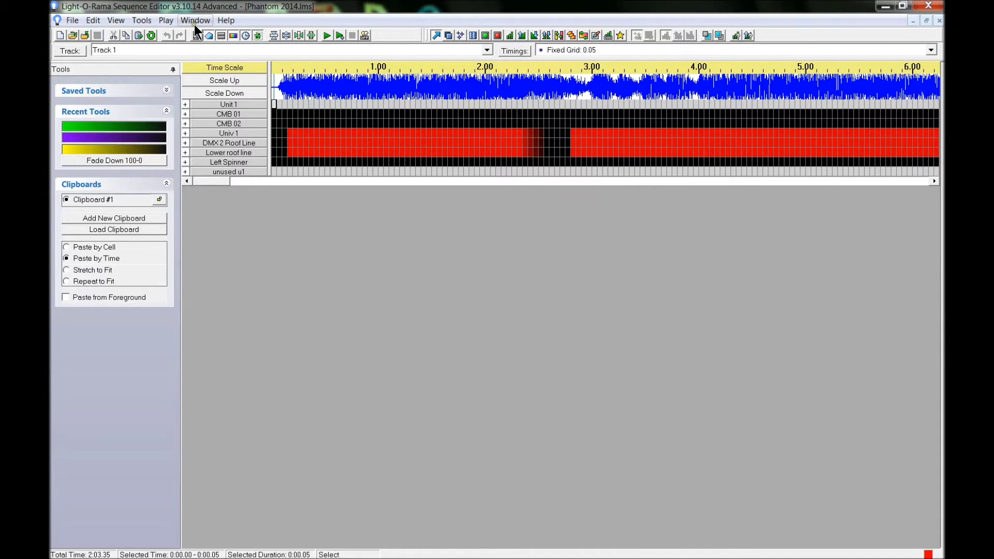
# - Create a new animation sequence with 8 channels, a length of 1:00.00, tenth-of-a-second fixed timings and loops enabled
pyautogui.click(58, 34)
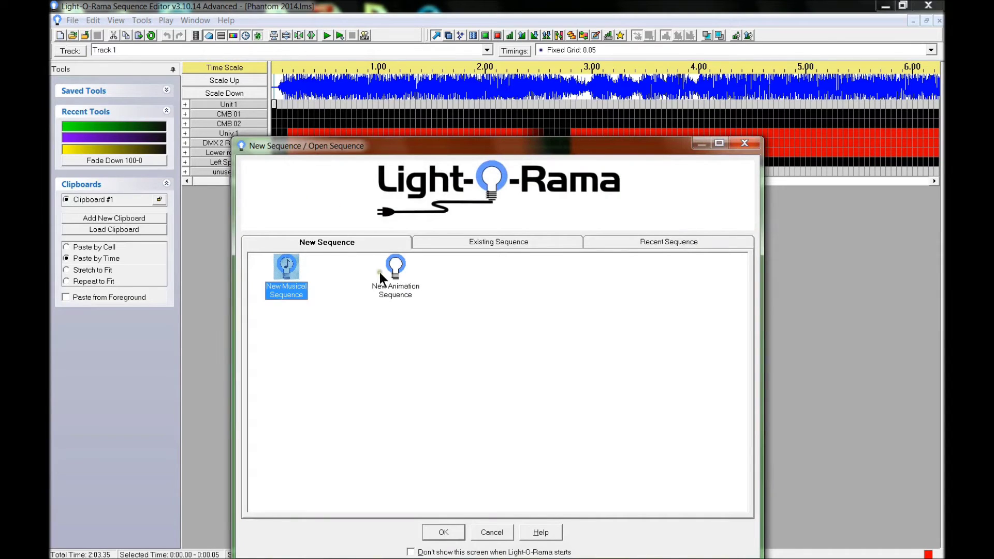
pyautogui.click(388, 270)
pyautogui.click(444, 532)
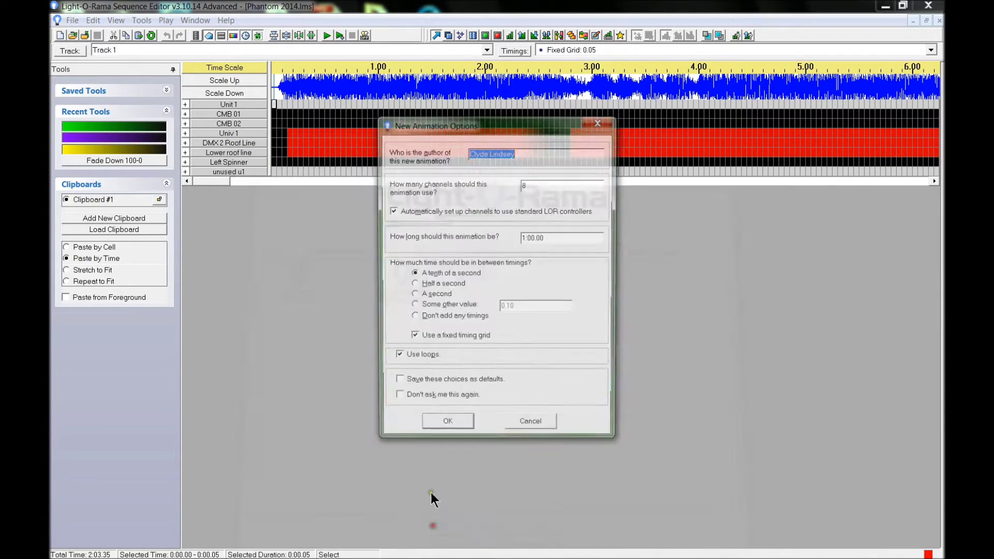
pyautogui.click(540, 186)
pyautogui.click(444, 428)
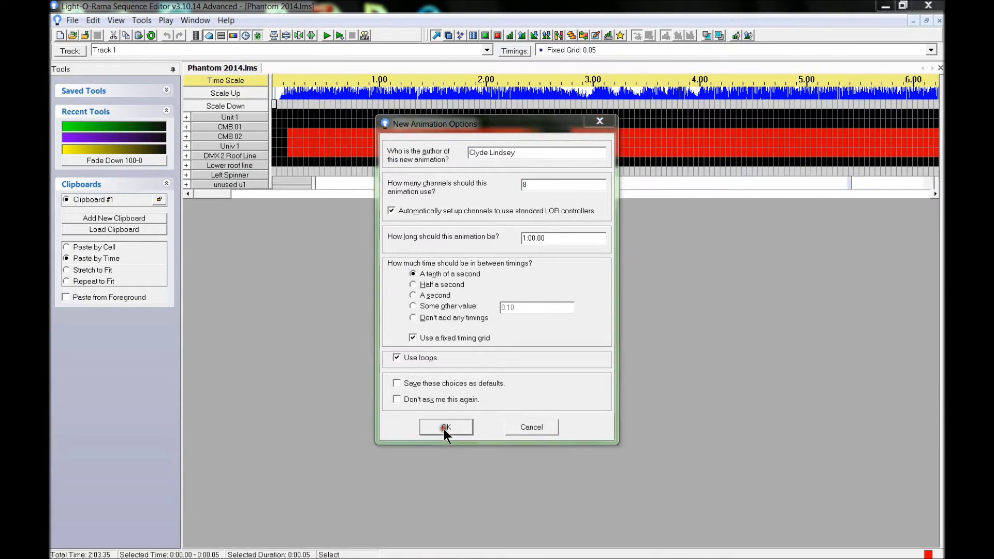
# - Open the device insertion settings for a new device below the last channel, Unit 01.8
pyautogui.moveTo(236, 135); pyautogui.dragTo(250, 136)
pyautogui.click(259, 135)
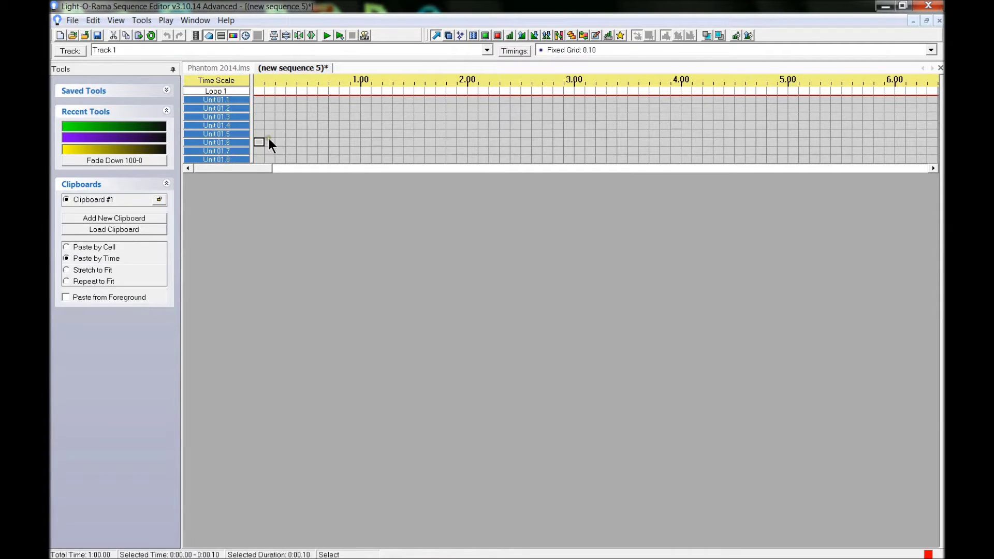
pyautogui.rightClick(227, 157)
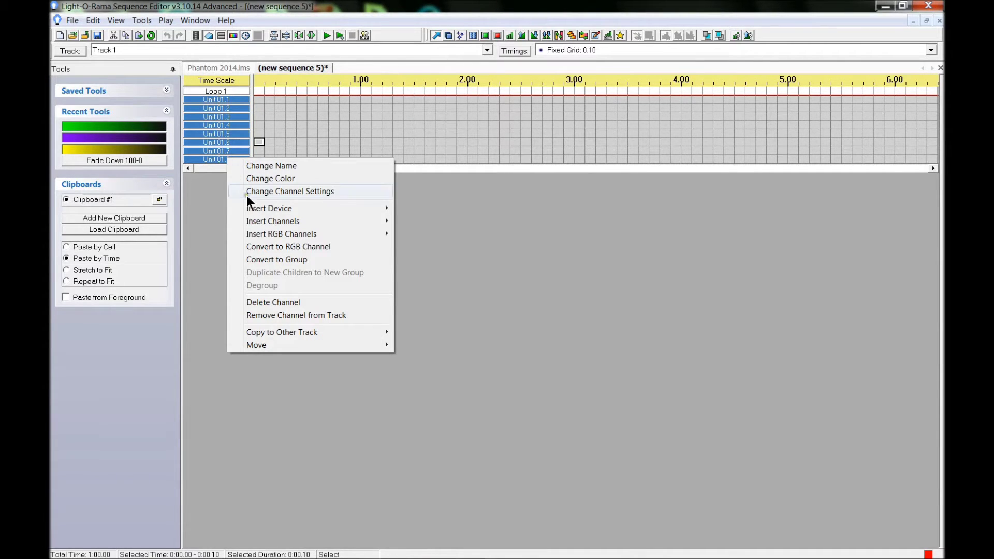
pyautogui.moveTo(250, 206)
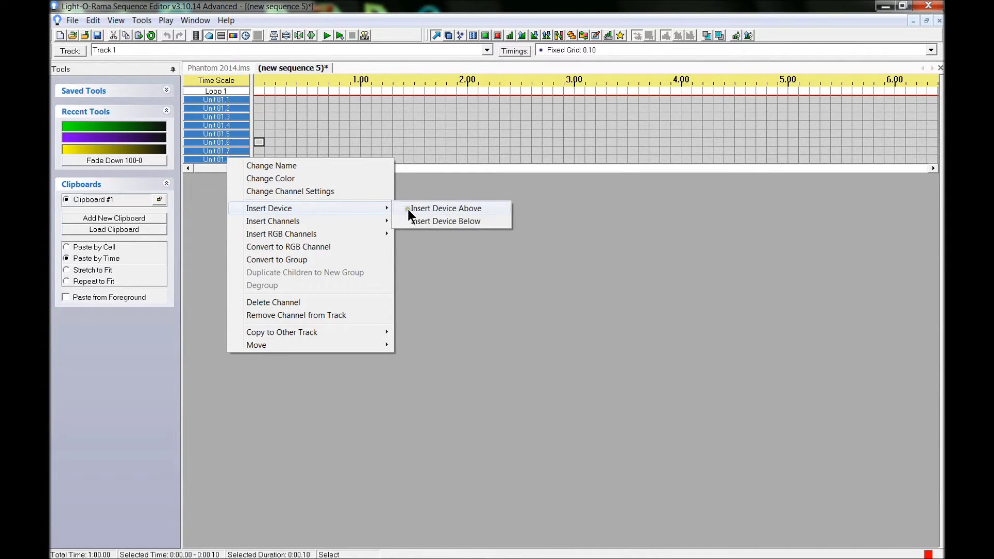
pyautogui.click(210, 156)
pyautogui.rightClick(210, 157)
pyautogui.click(196, 160)
pyautogui.rightClick(197, 160)
pyautogui.moveTo(231, 209)
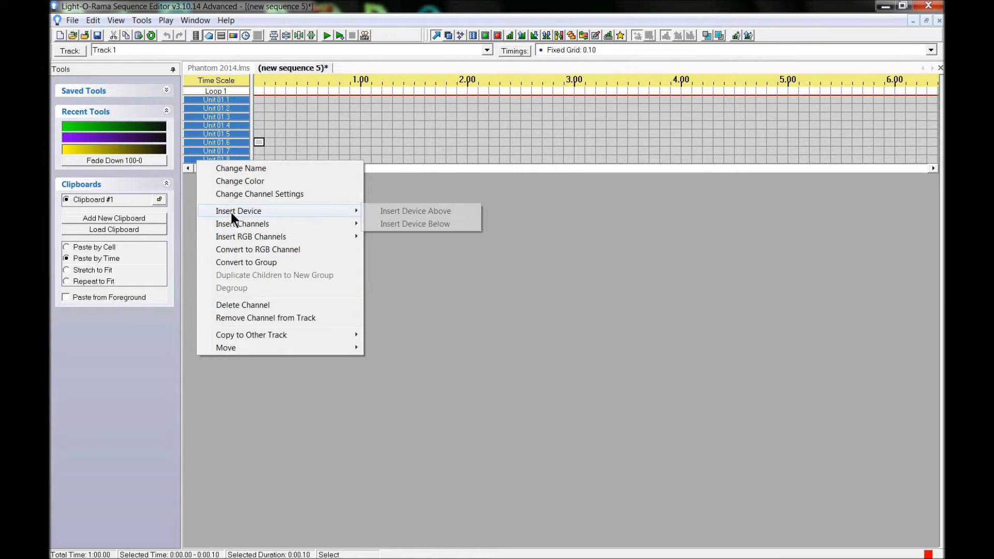
pyautogui.click(396, 222)
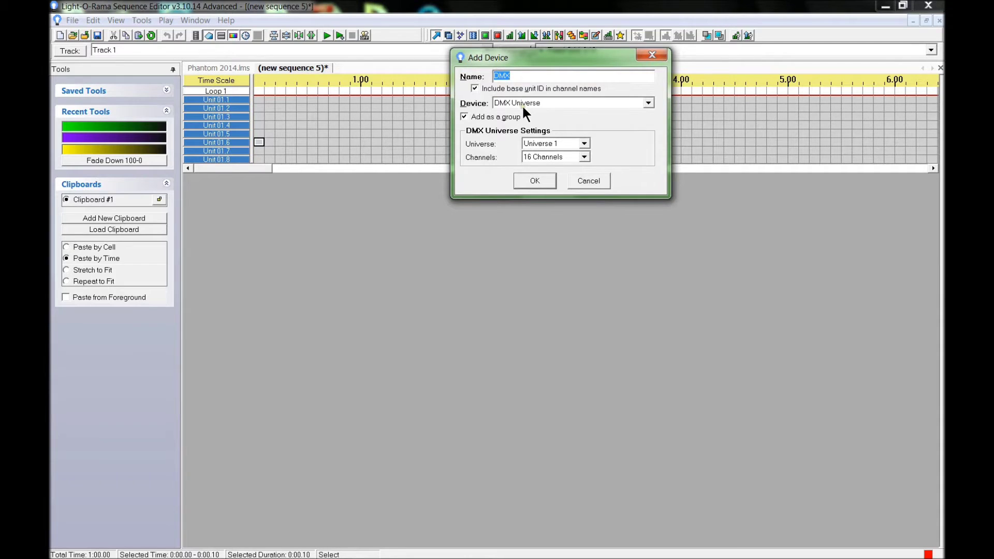
# - Try LOR/CTB (16 Channel) as the device type and return to DMX Universe
pyautogui.click(495, 103)
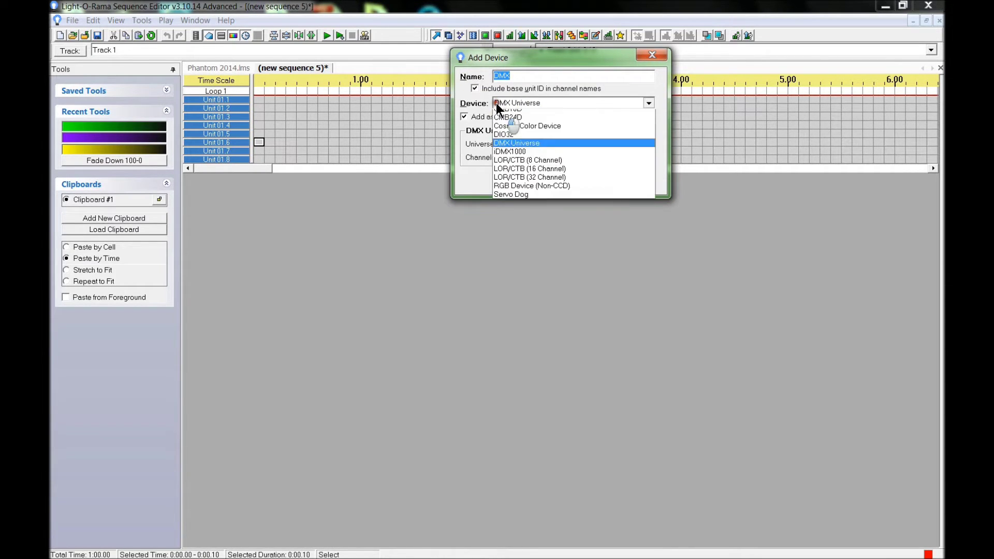
pyautogui.click(502, 174)
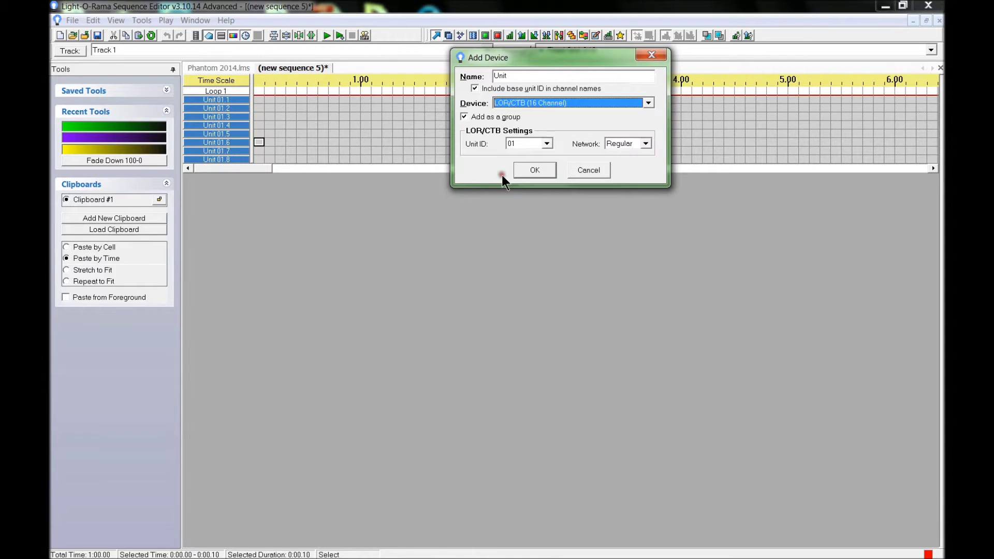
pyautogui.click(521, 102)
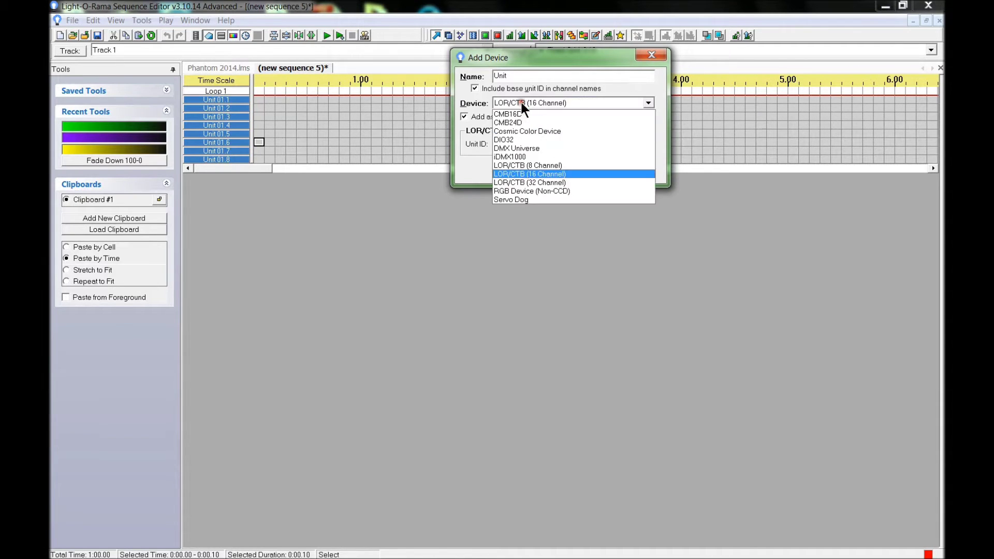
pyautogui.click(502, 148)
# - Keep the device name DMX and the Add as a group option, and choose Universe 1 from the universe list
pyautogui.doubleClick(512, 75)
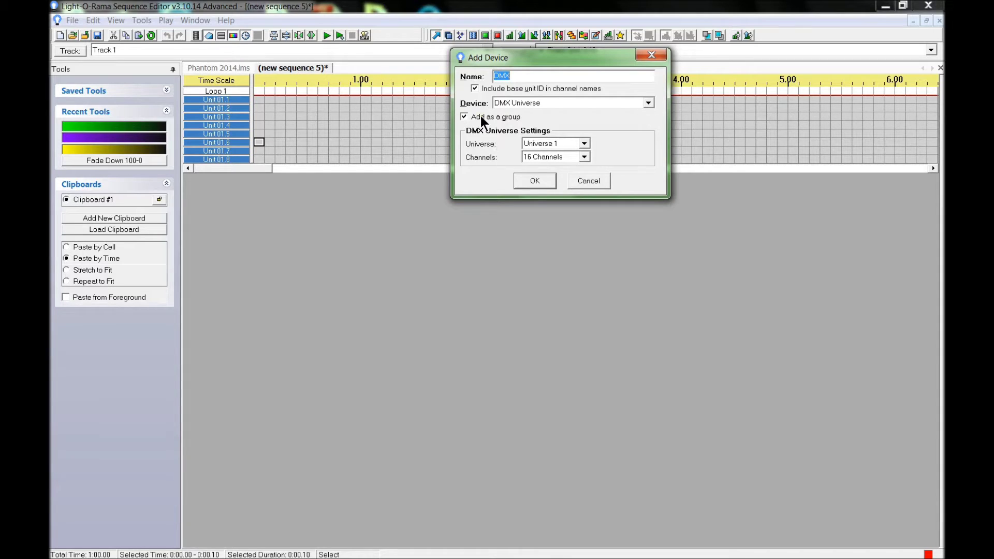
pyautogui.click(462, 118)
pyautogui.click(548, 145)
pyautogui.click(548, 144)
pyautogui.click(548, 144)
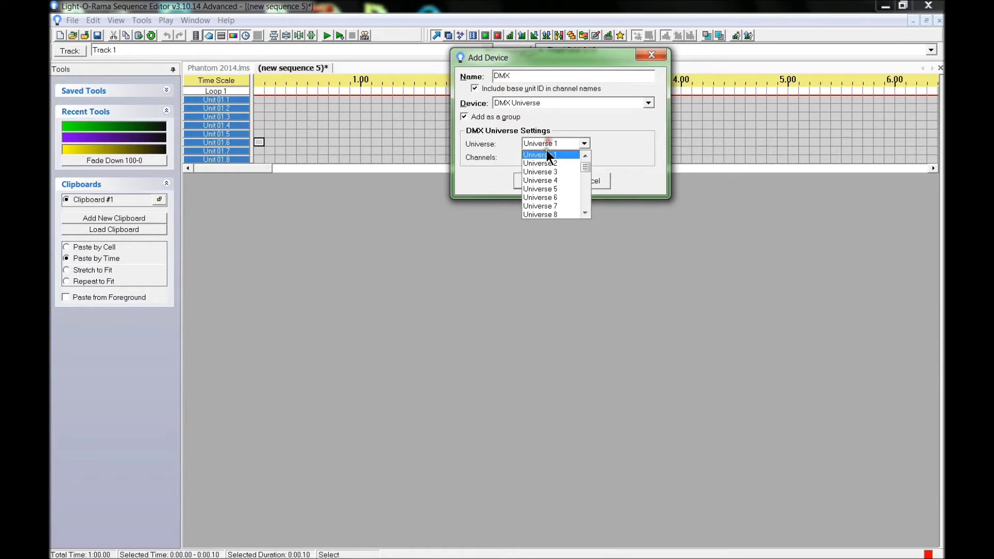
pyautogui.scroll(-12, 547, 208)
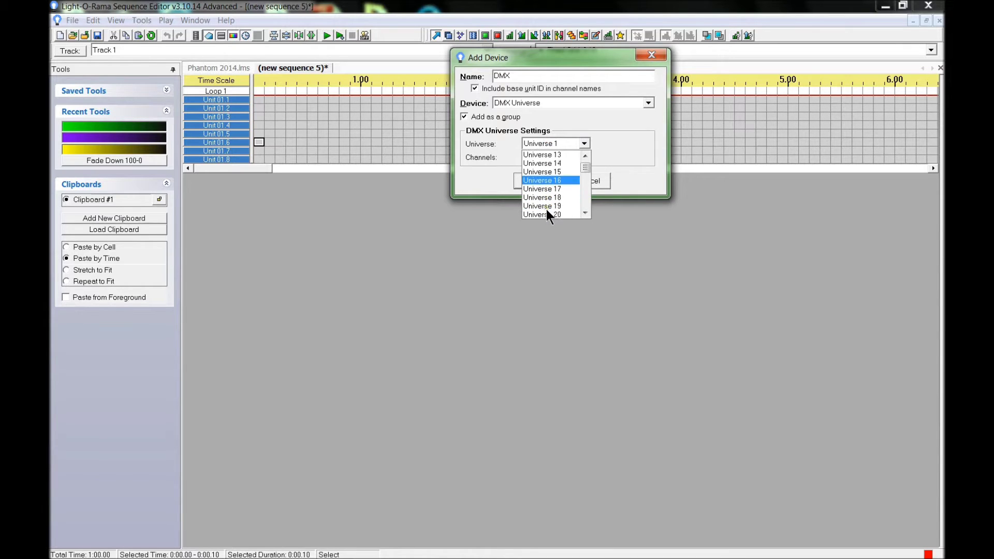
pyautogui.moveTo(584, 169); pyautogui.dragTo(583, 152)
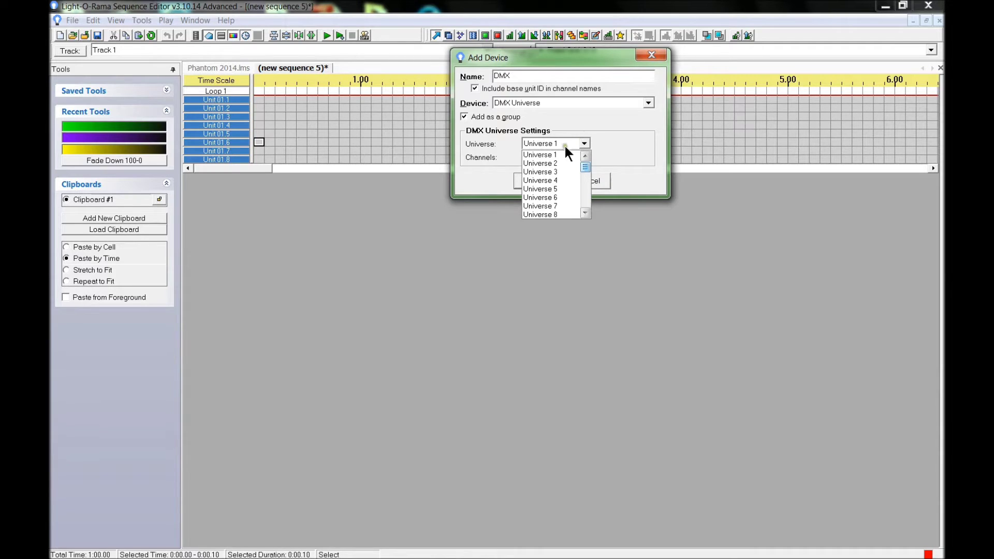
pyautogui.click(561, 154)
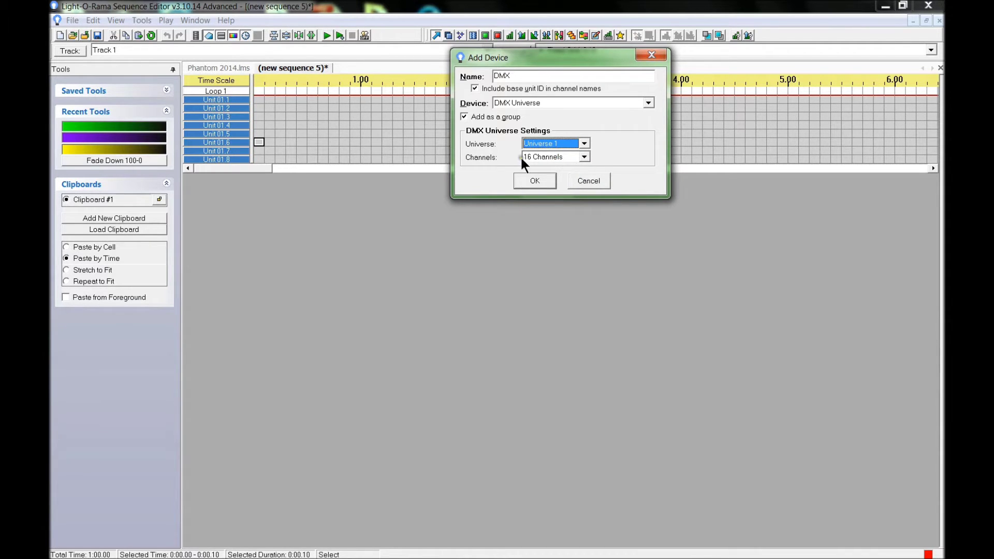
pyautogui.click(541, 144)
pyautogui.click(541, 143)
# - Set the device to 512 channels and add it to the sequence
pyautogui.click(542, 157)
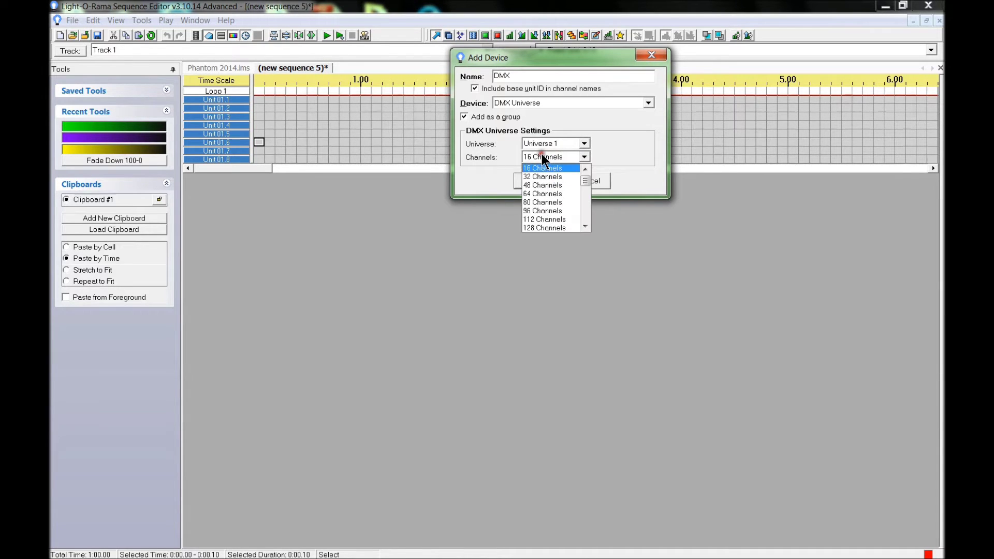
pyautogui.moveTo(586, 181); pyautogui.dragTo(589, 217)
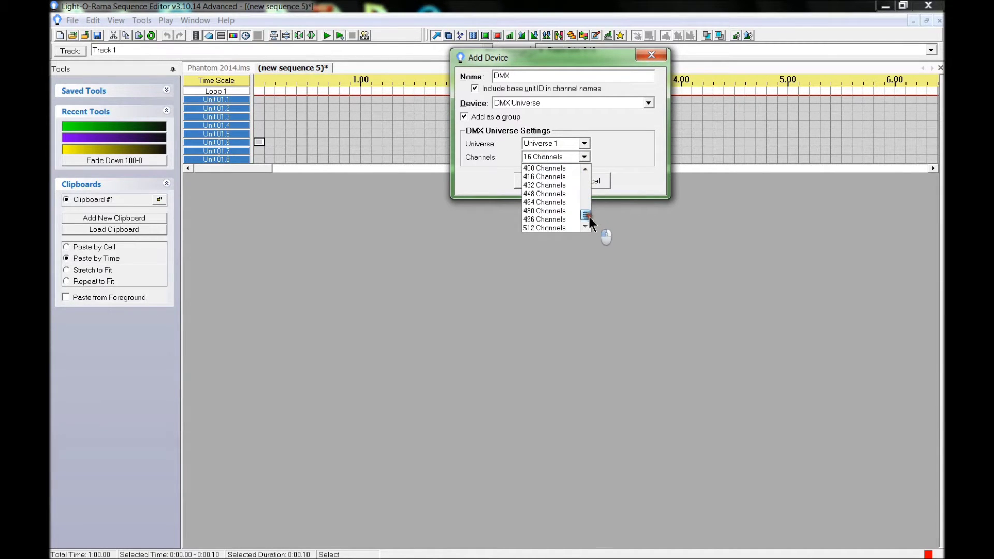
pyautogui.click(548, 228)
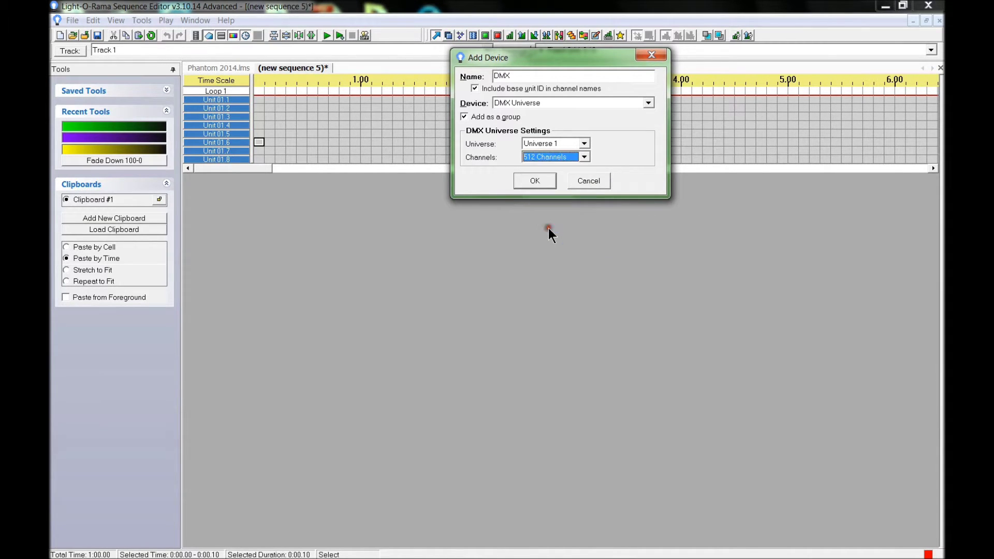
pyautogui.click(533, 182)
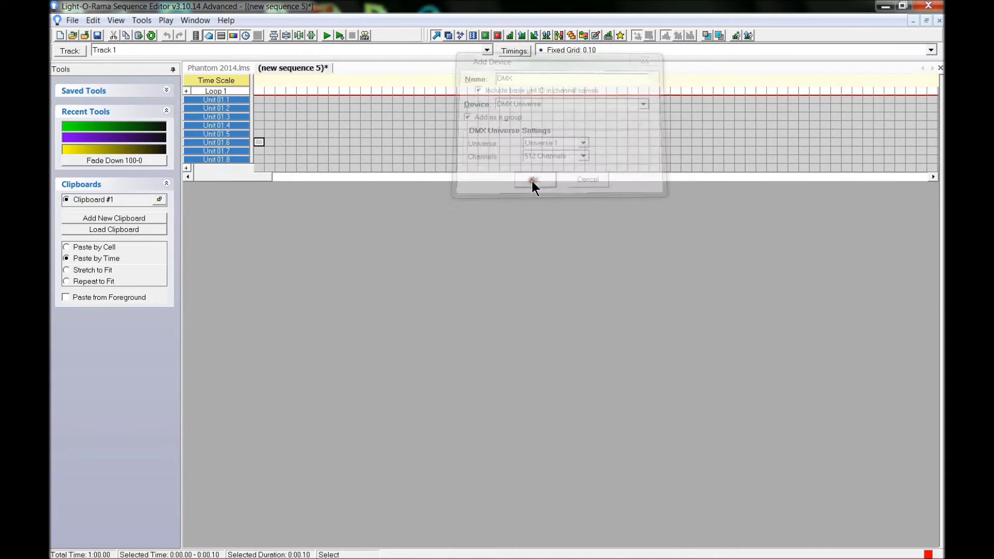
# - Expand the DMX 1 group and open the RGB channel conversion for its first channel, DMX 1.1
pyautogui.click(186, 168)
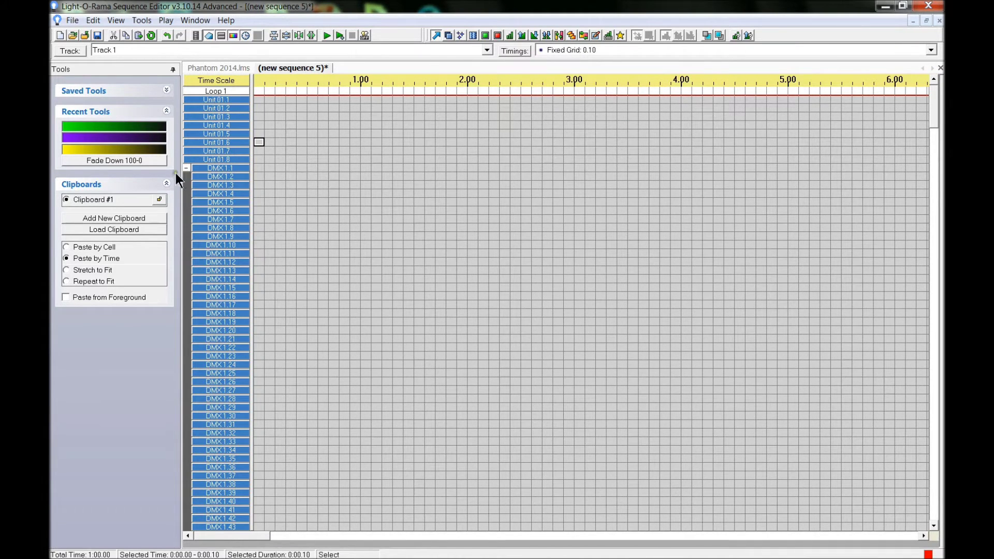
pyautogui.click(188, 168)
pyautogui.click(187, 168)
pyautogui.rightClick(221, 169)
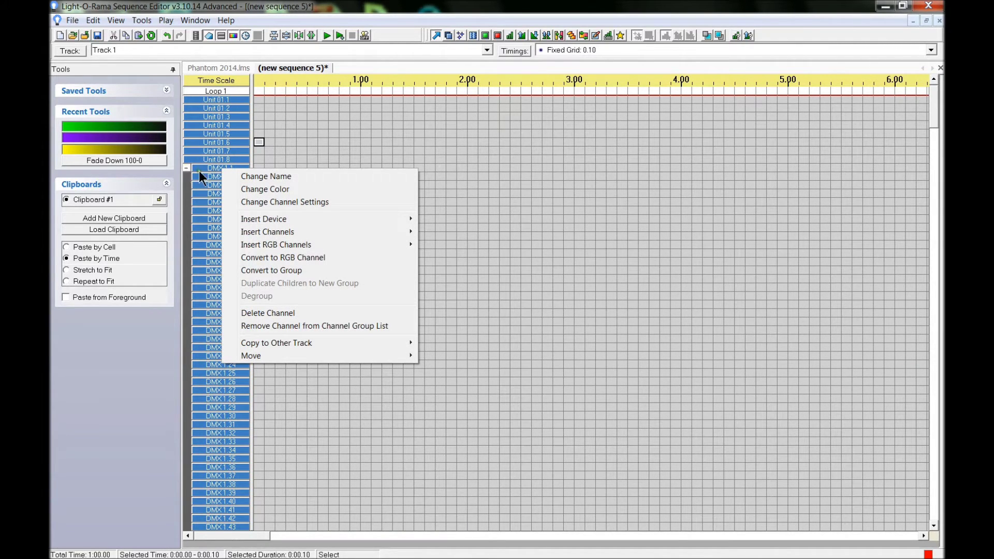
pyautogui.click(188, 169)
pyautogui.rightClick(206, 170)
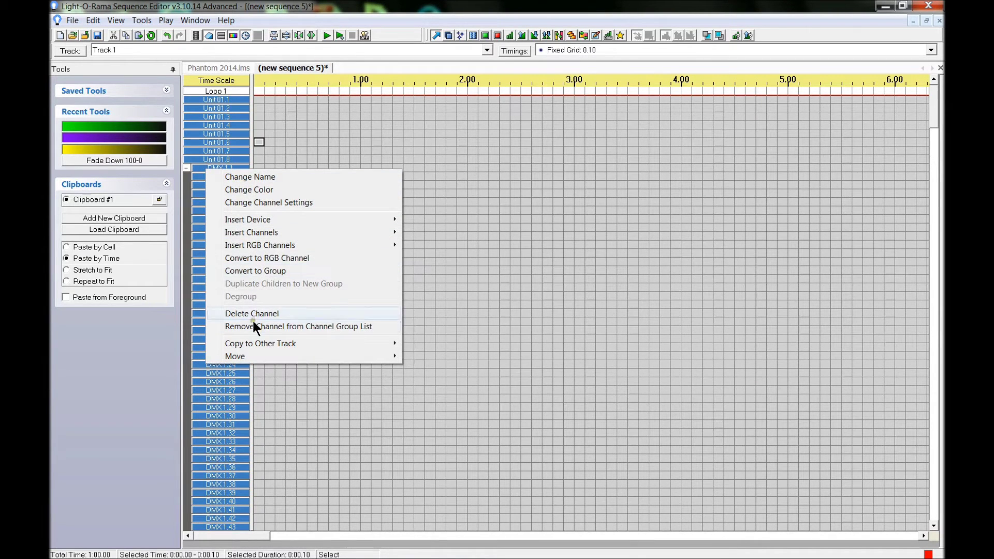
pyautogui.click(246, 259)
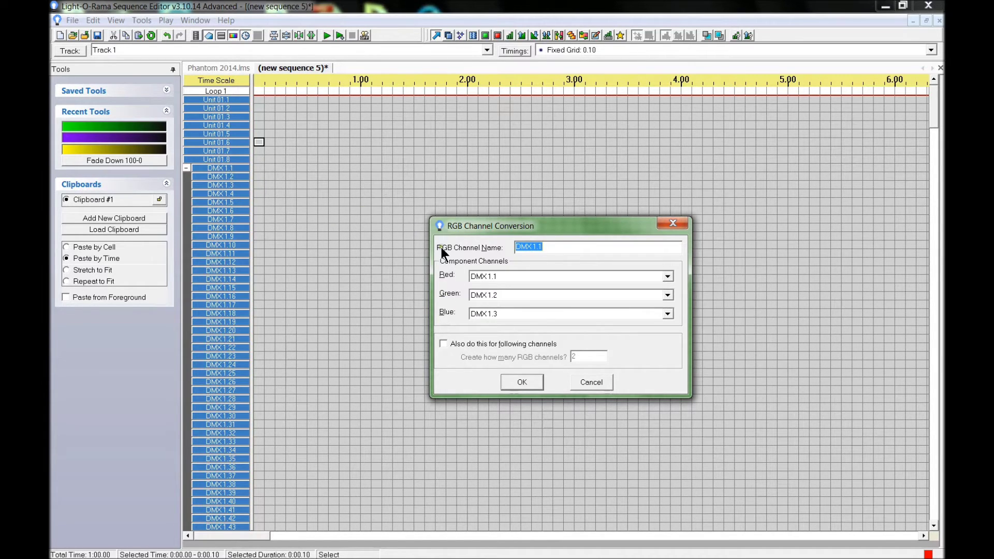
# - Extend the conversion to the following channels and create 170 RGB channels
pyautogui.click(443, 343)
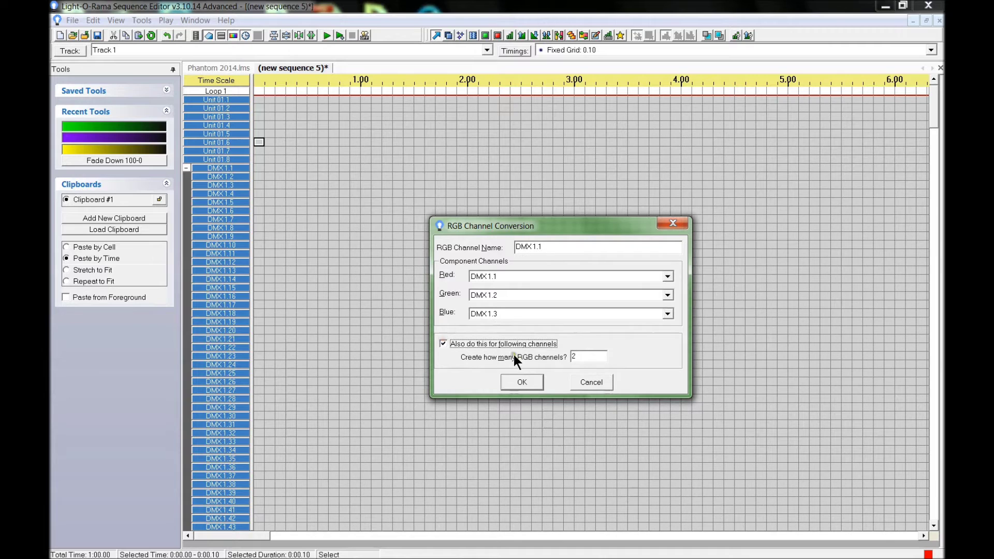
pyautogui.press('Tab')
pyautogui.click(598, 357)
pyautogui.moveTo(578, 358); pyautogui.dragTo(566, 352)
pyautogui.click(533, 382)
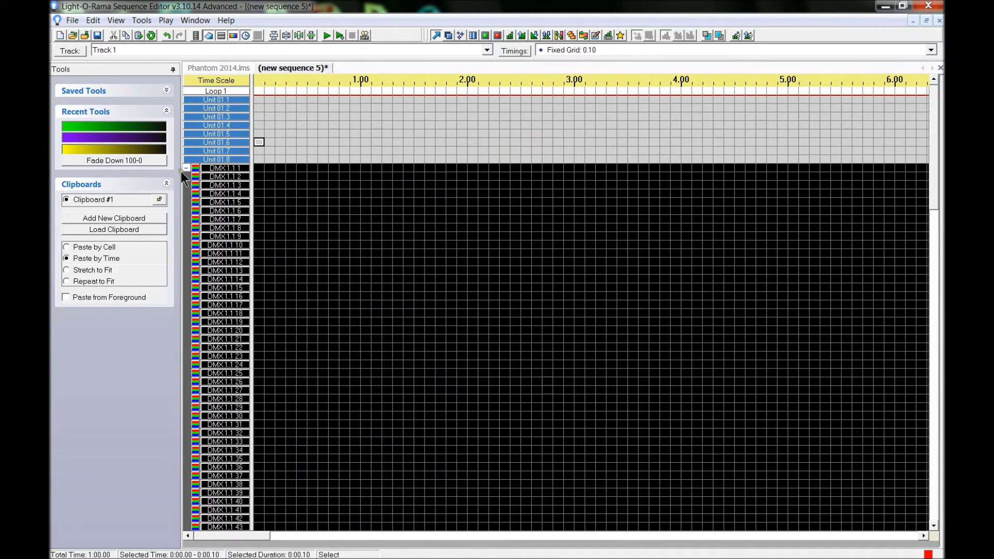
# - Delete the two leftover channels DMX 1.511 and DMX 1.512 at the end of the group
pyautogui.click(259, 184)
pyautogui.hotkey('ctrl', 'End')
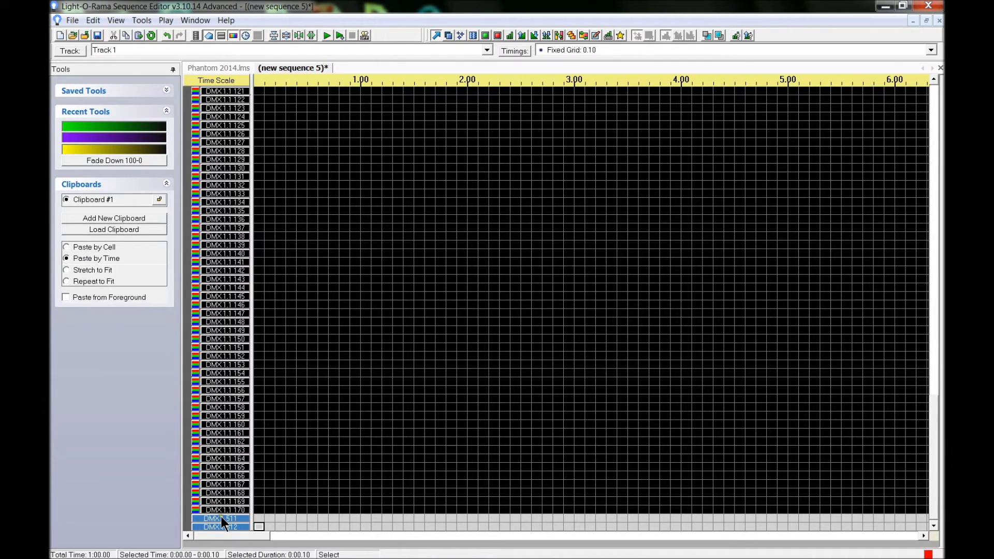
pyautogui.rightClick(222, 519)
pyautogui.click(249, 465)
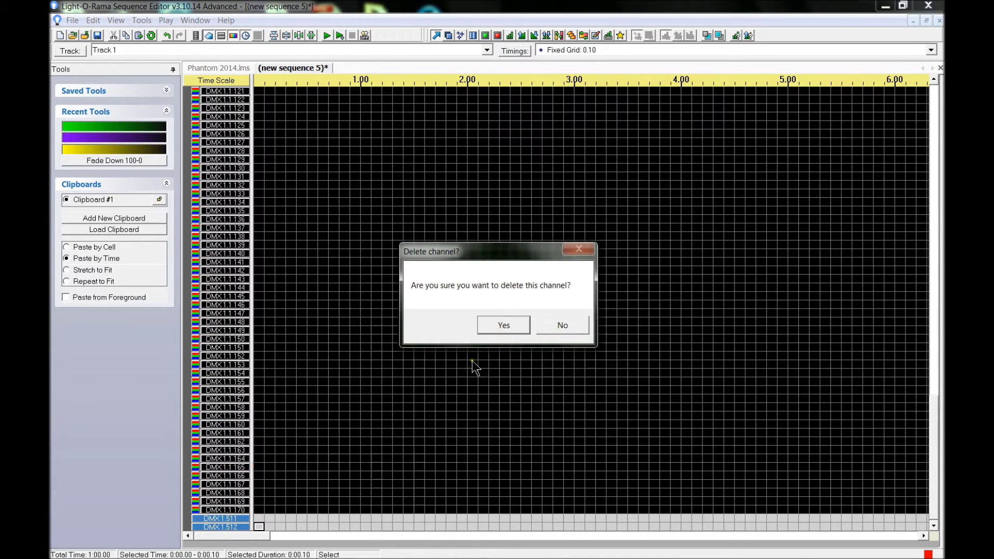
pyautogui.click(500, 327)
pyautogui.rightClick(225, 527)
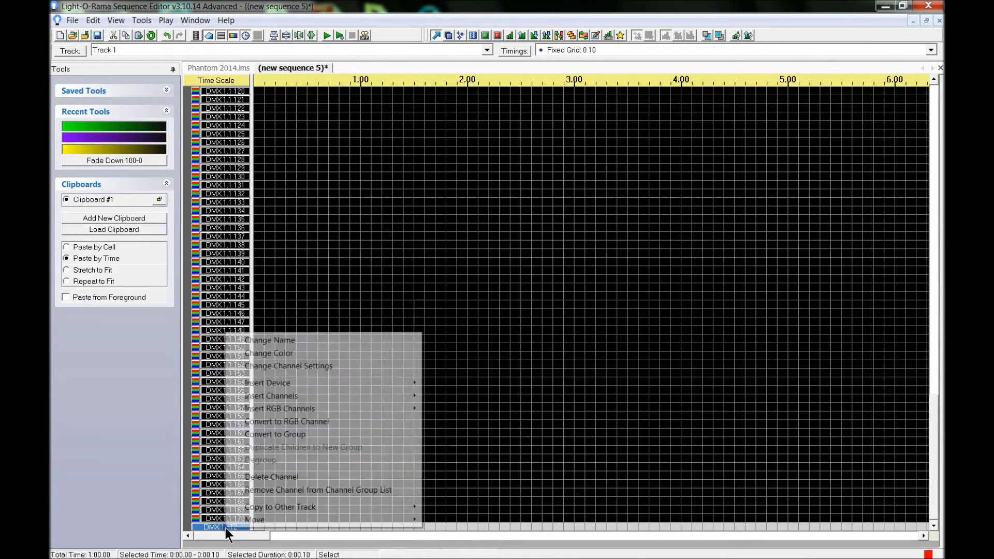
pyautogui.click(276, 478)
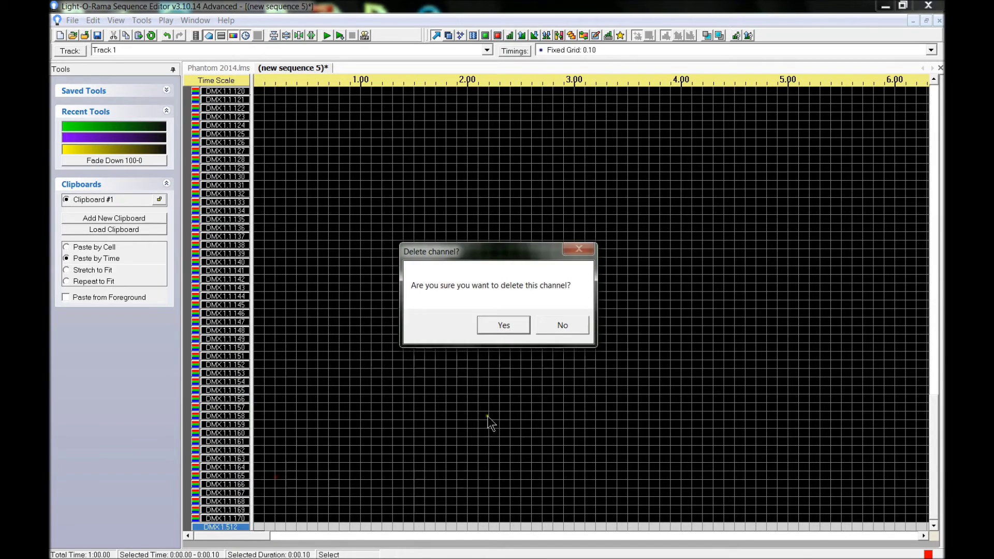
pyautogui.click(502, 327)
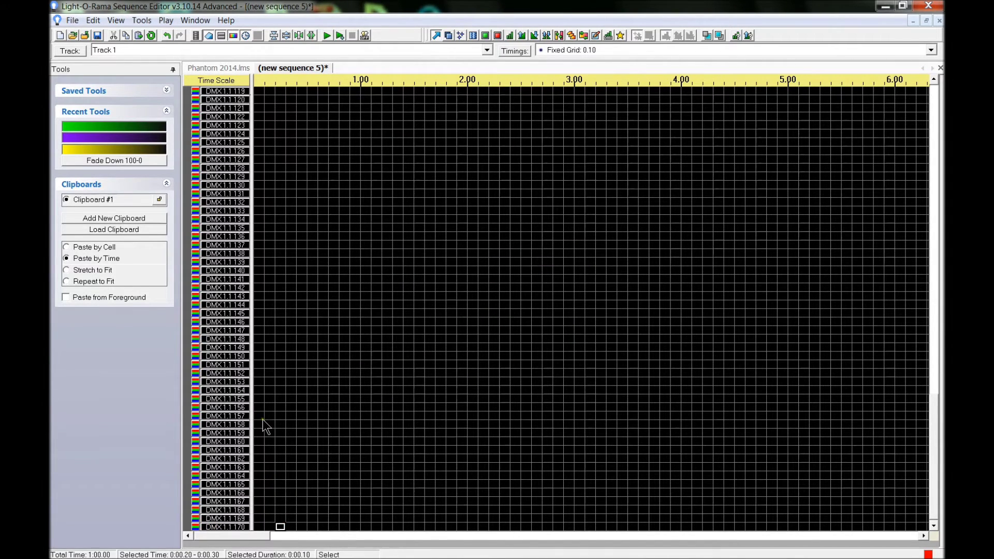
# - Return to the start of the channel list and collapse the DMX 1 group
pyautogui.scroll(5, 279, 420)
pyautogui.scroll(15, 279, 422)
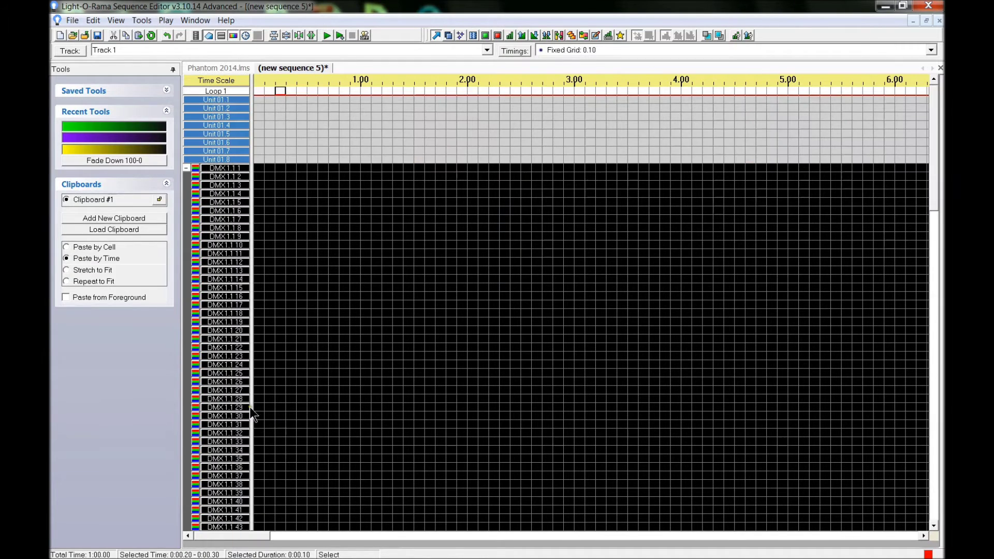
pyautogui.click(186, 169)
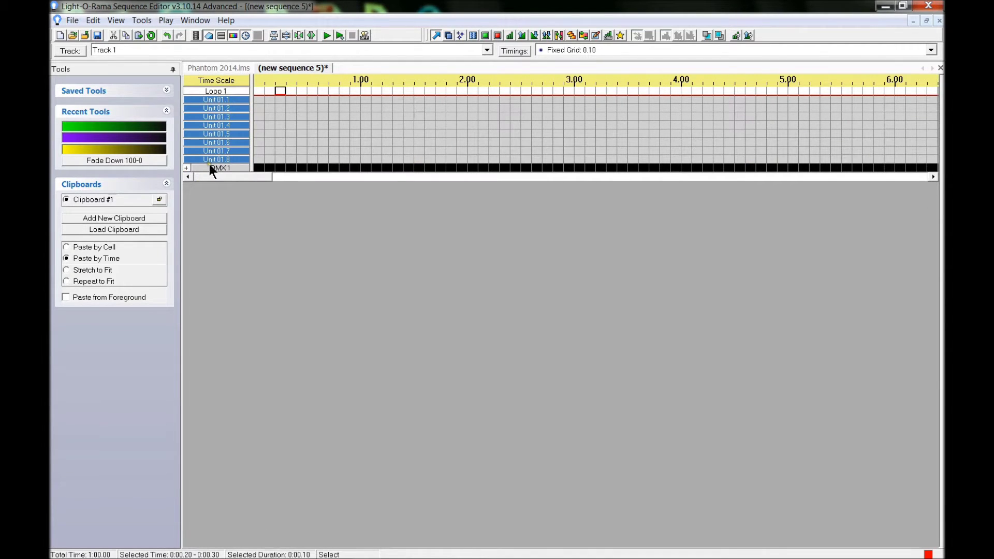
# - Insert a DMX Universe device as a group below DMX 1, using Universe 2 with 512 channels
pyautogui.rightClick(209, 166)
pyautogui.moveTo(383, 219)
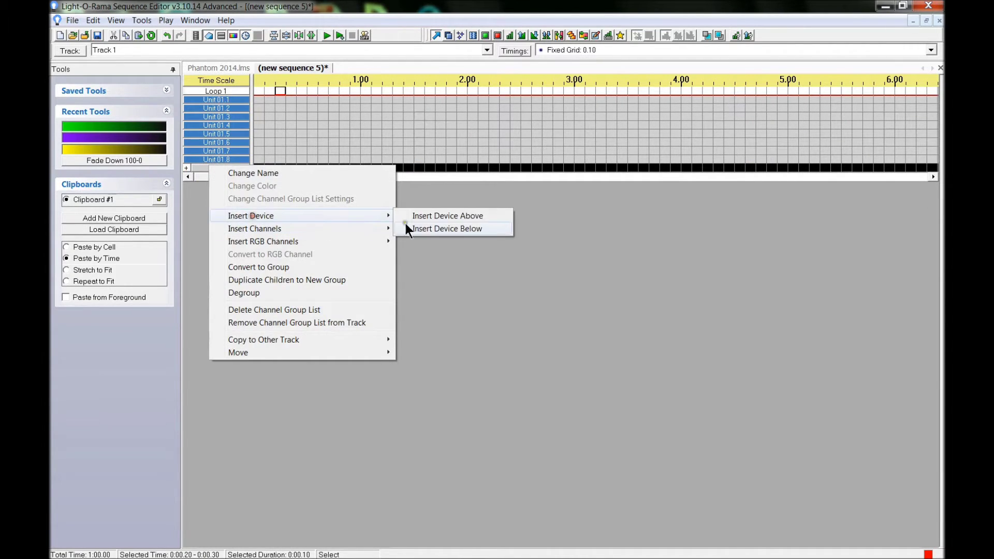
pyautogui.click(429, 231)
pyautogui.click(556, 147)
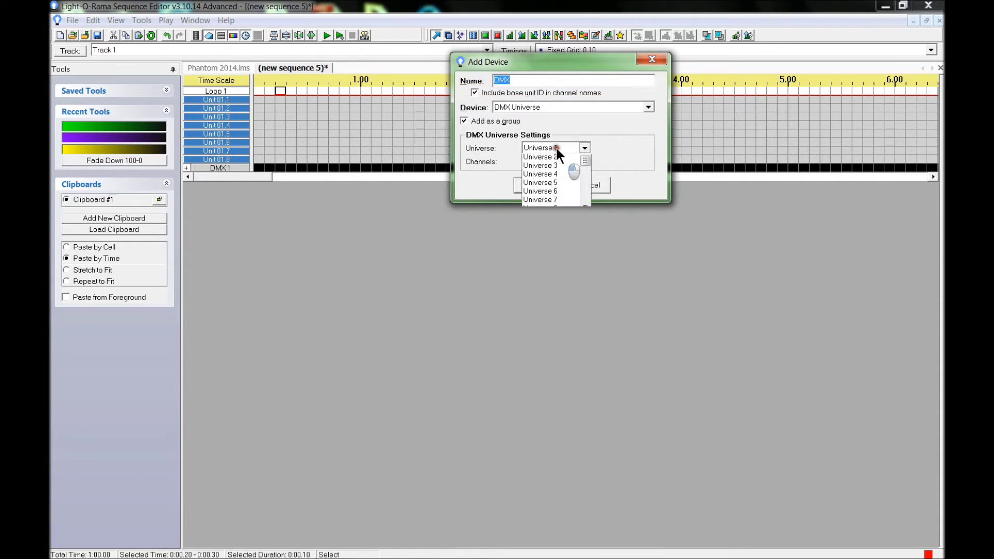
pyautogui.click(550, 156)
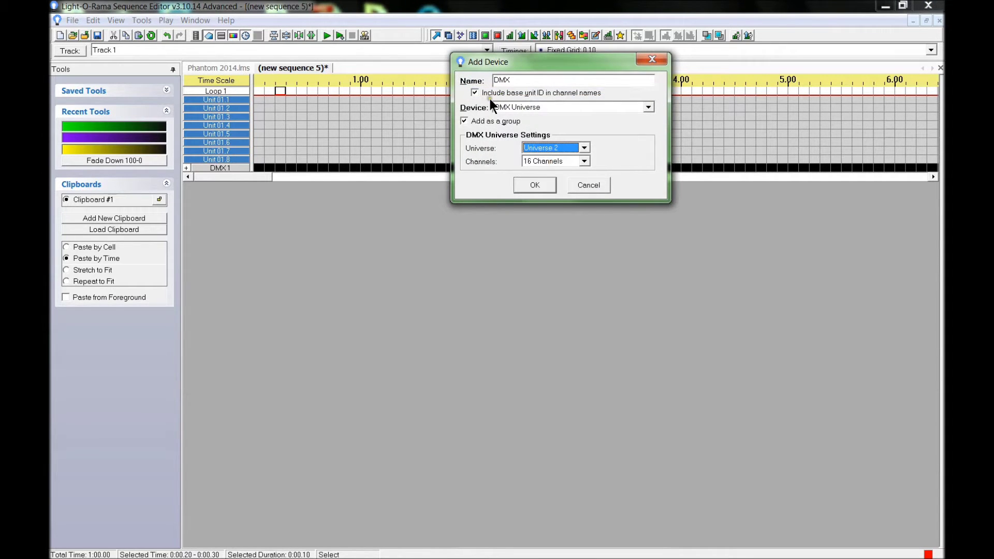
pyautogui.click(540, 163)
pyautogui.moveTo(585, 185); pyautogui.dragTo(576, 234)
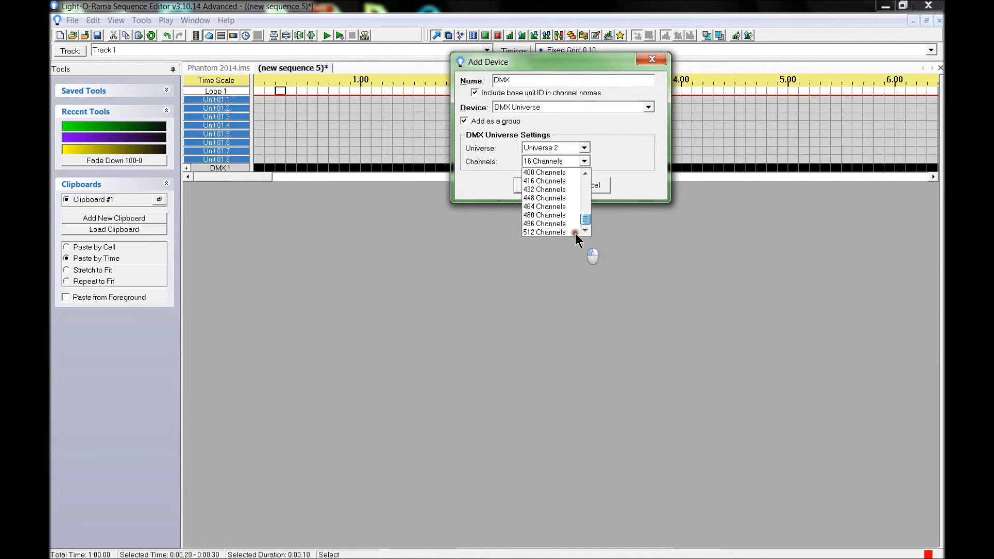
pyautogui.click(541, 231)
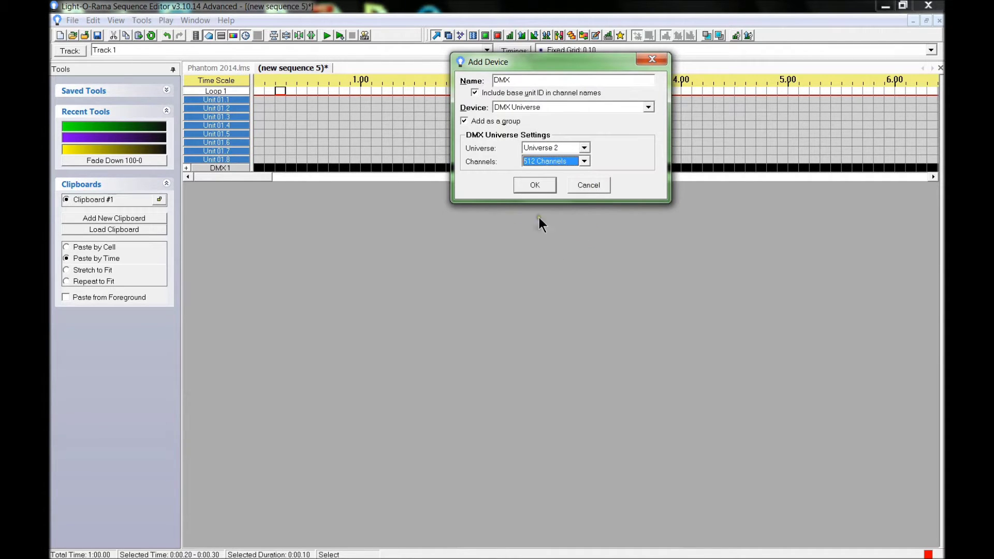
pyautogui.click(537, 184)
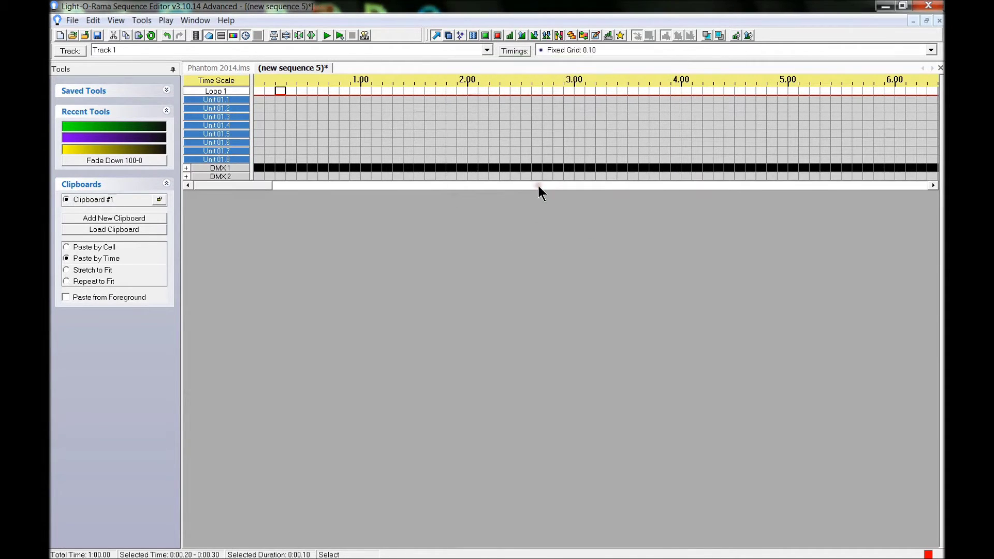
# - Expand the DMX 2 group to list its individual channels
pyautogui.click(185, 176)
pyautogui.click(185, 176)
pyautogui.click(185, 176)
pyautogui.rightClick(207, 177)
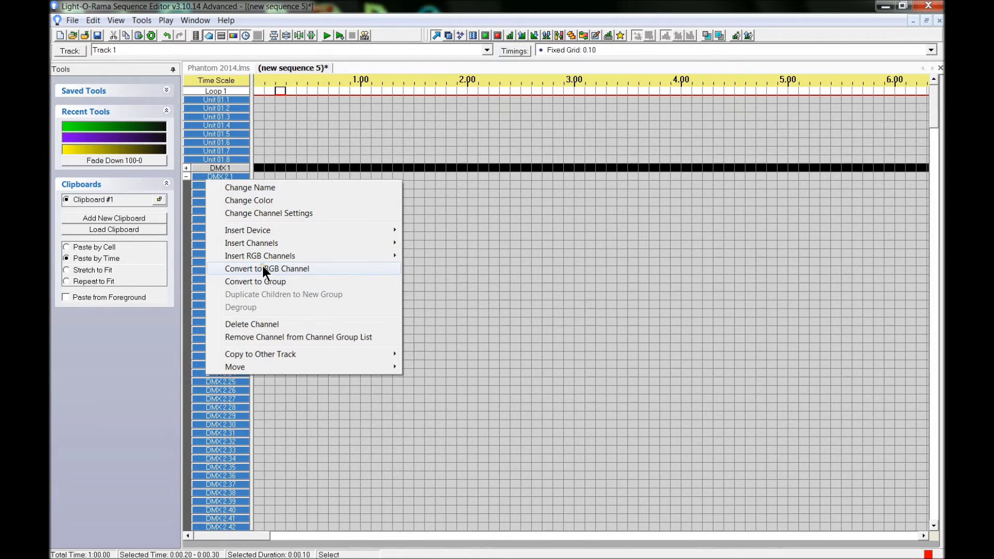
pyautogui.moveTo(261, 252)
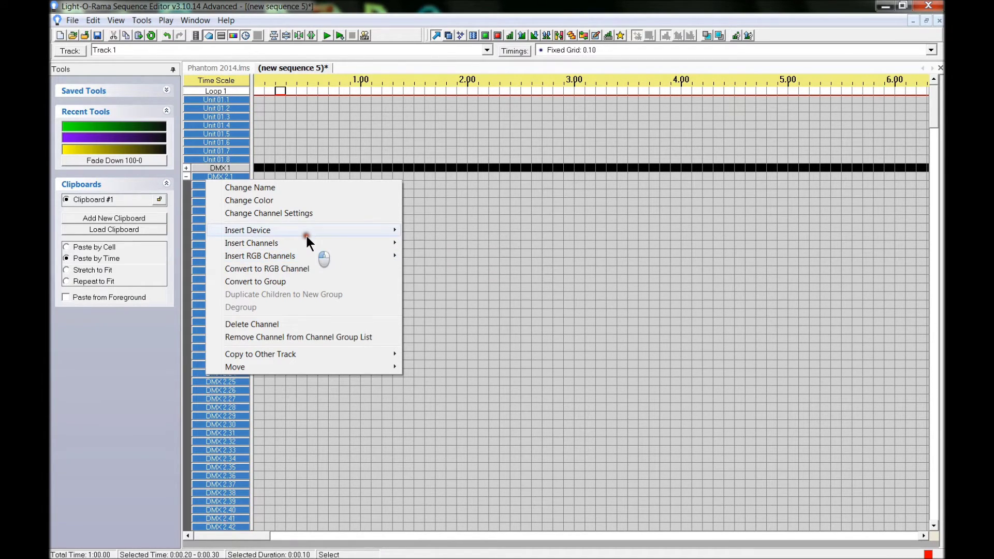
pyautogui.click(428, 244)
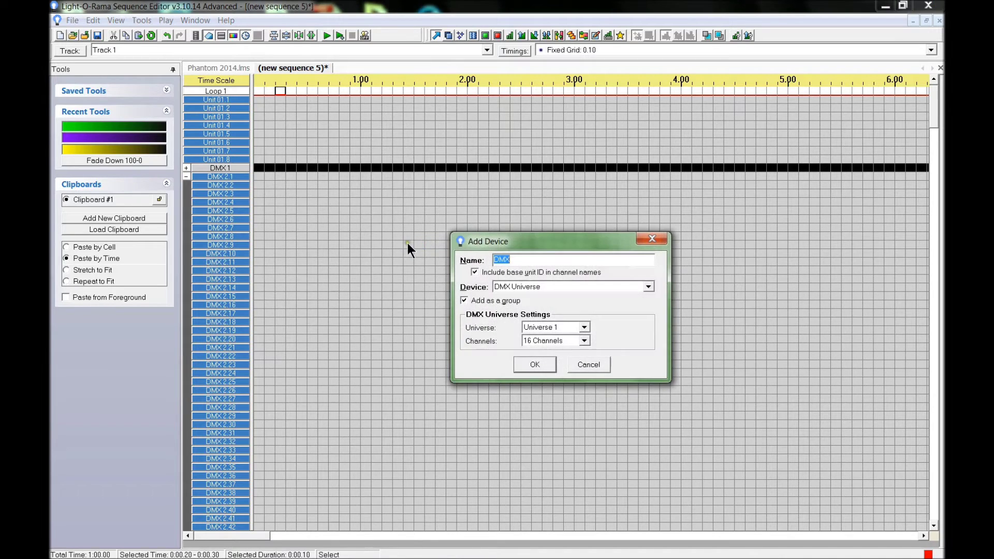
pyautogui.click(576, 361)
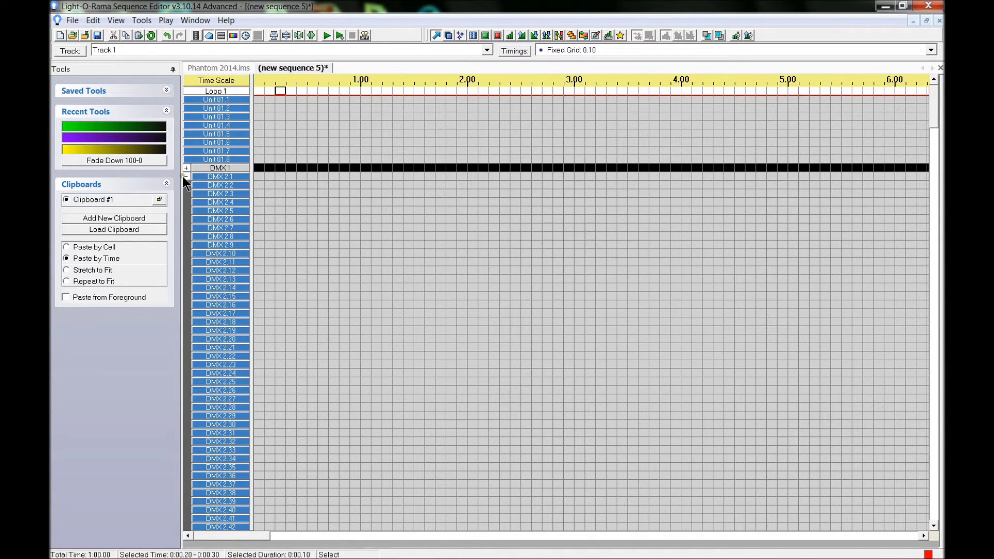
# - Convert DMX 2.1 and the channels following it into 170 RGB channels
pyautogui.rightClick(222, 178)
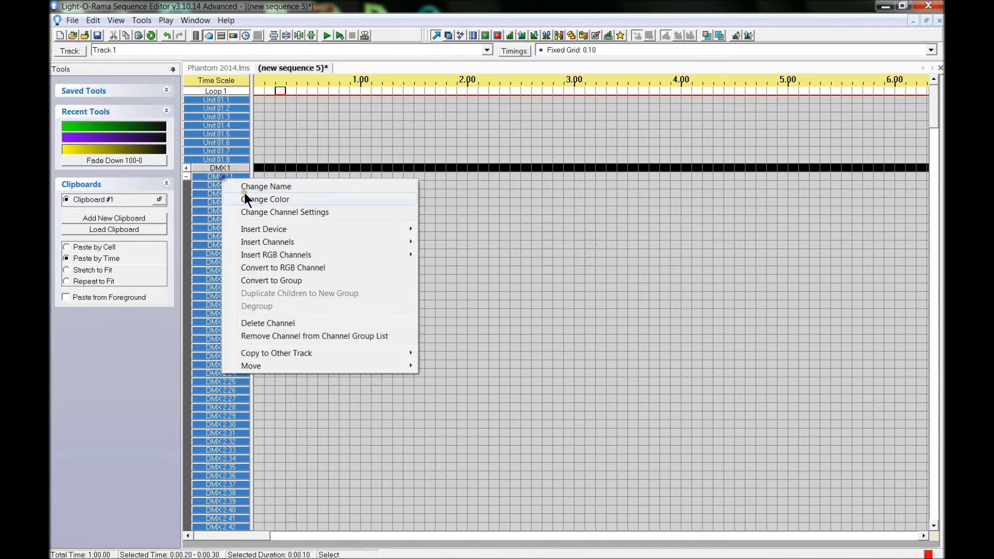
pyautogui.click(250, 268)
pyautogui.click(444, 343)
pyautogui.click(582, 356)
pyautogui.press('BackSpace')
pyautogui.write('170')
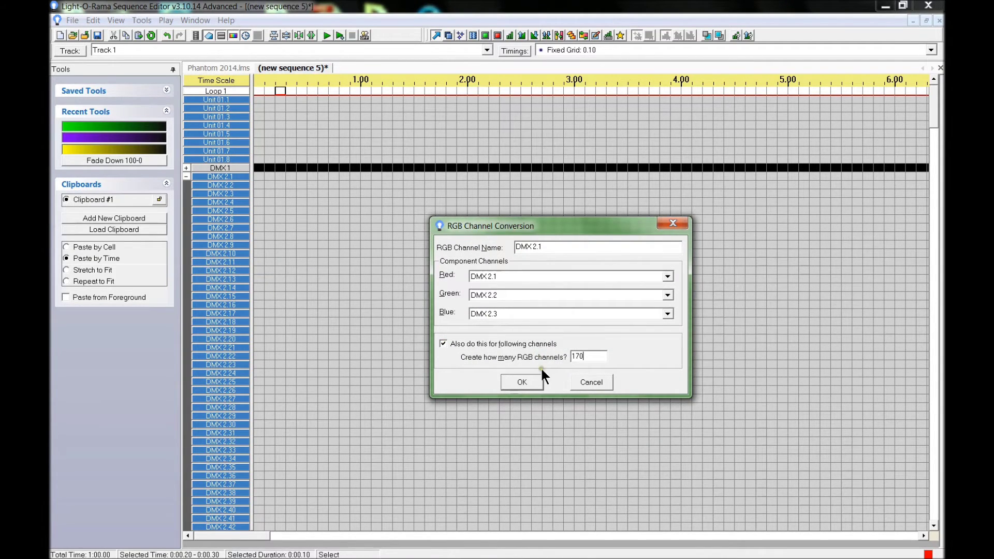
pyautogui.click(514, 382)
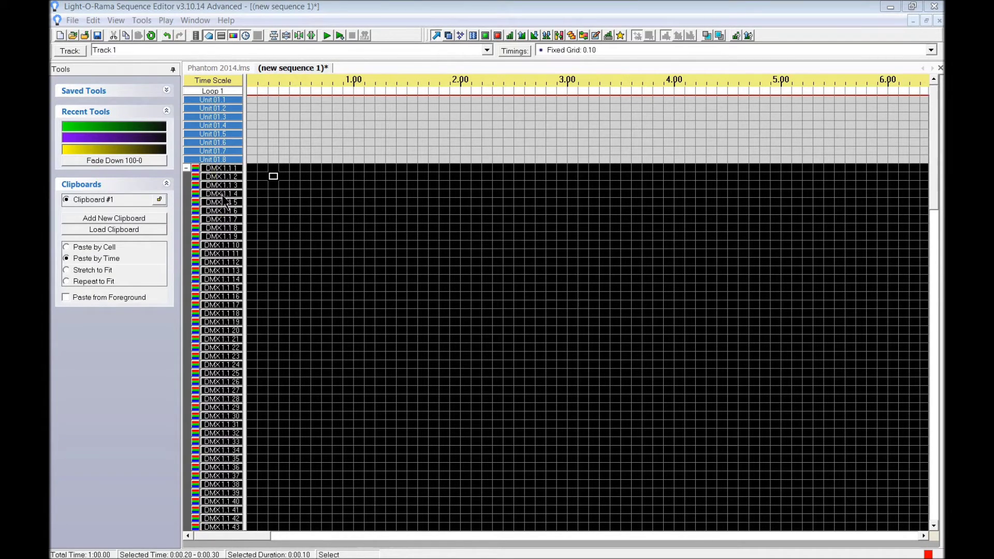
# - Rename the first RGB channel of the DMX 1 group as Window 1
pyautogui.click(230, 173)
pyautogui.doubleClick(230, 172)
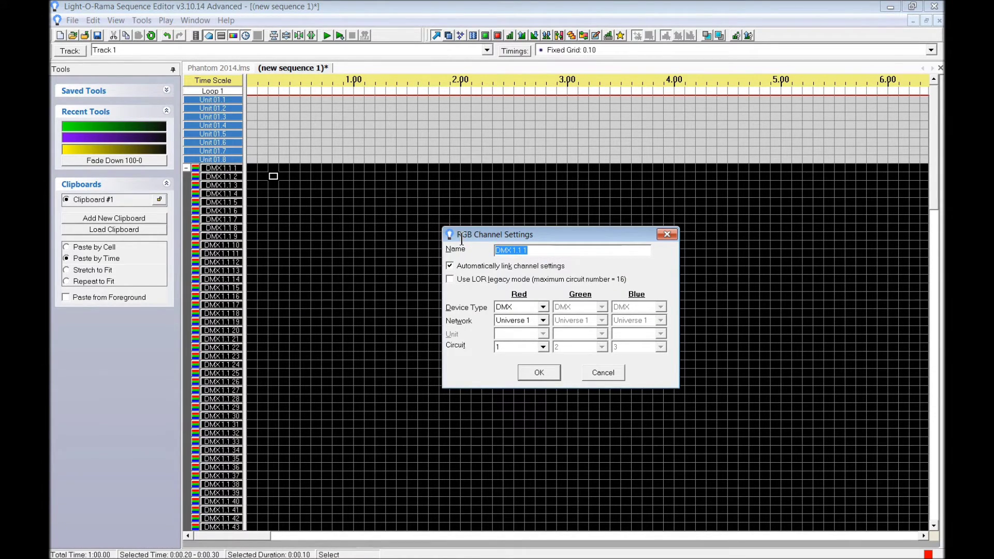
pyautogui.write('Window')
pyautogui.click(533, 371)
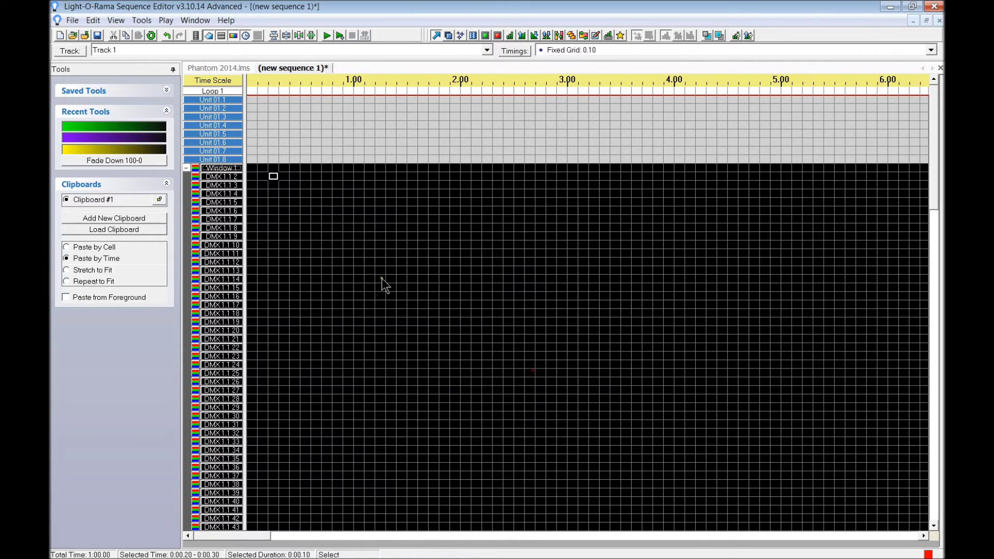
pyautogui.doubleClick(232, 169)
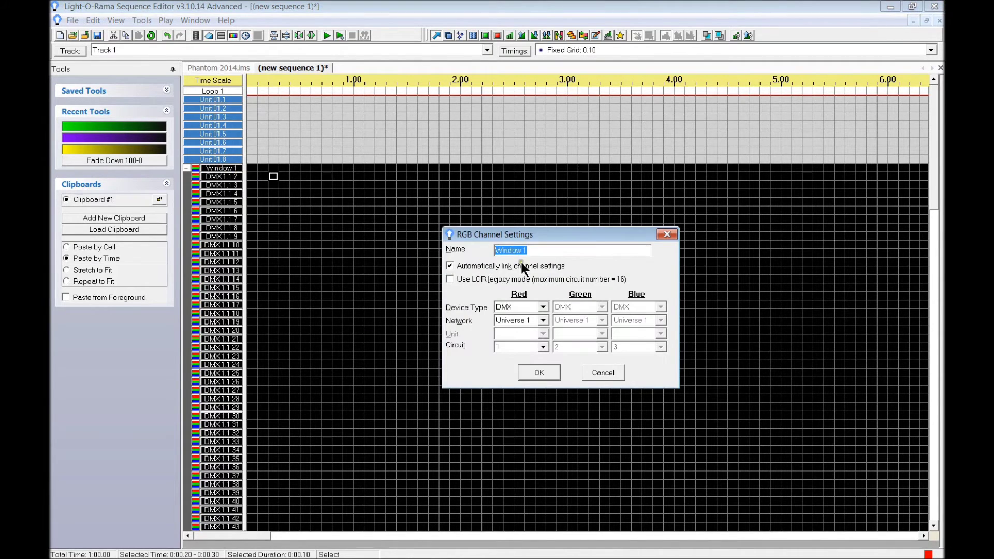
pyautogui.click(602, 376)
# - Rename the second and third RGB channels of the DMX 1 group as Window 2 and Window 3
pyautogui.doubleClick(227, 176)
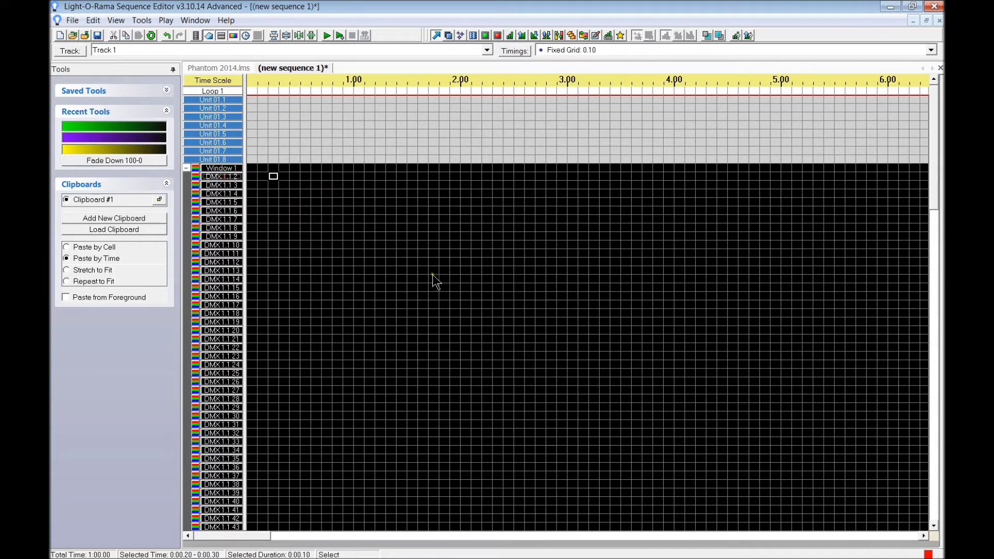
pyautogui.moveTo(524, 250); pyautogui.dragTo(408, 235)
pyautogui.write('Window 2')
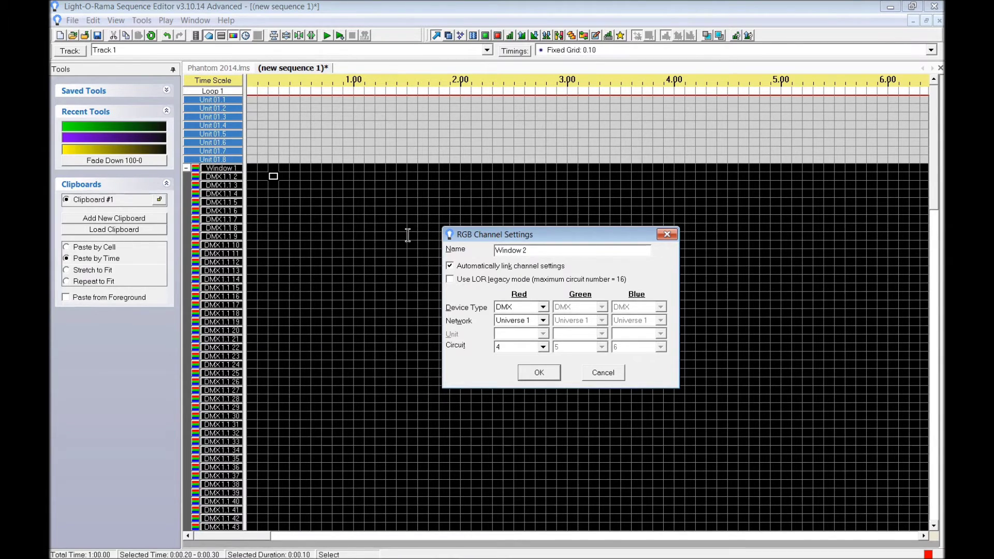
pyautogui.press('Return')
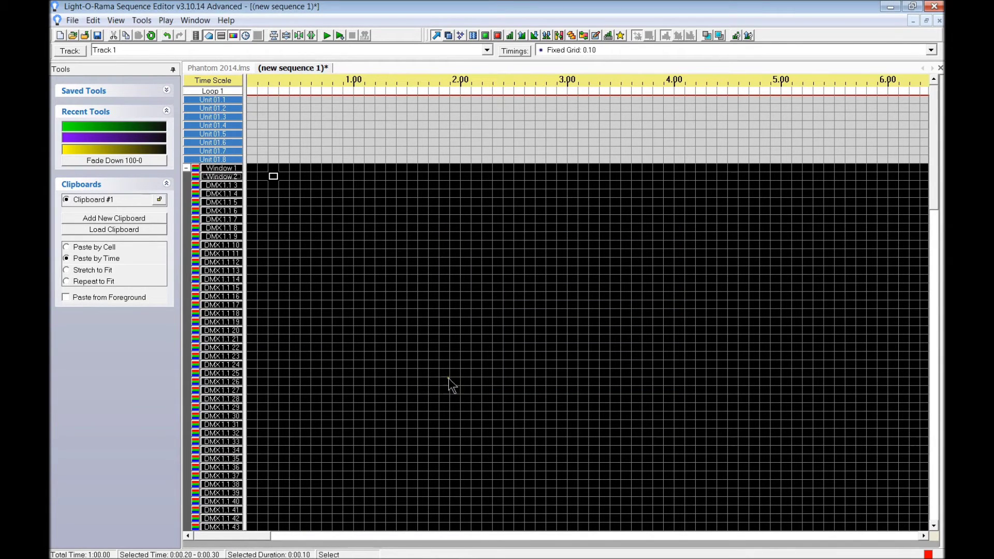
pyautogui.doubleClick(222, 186)
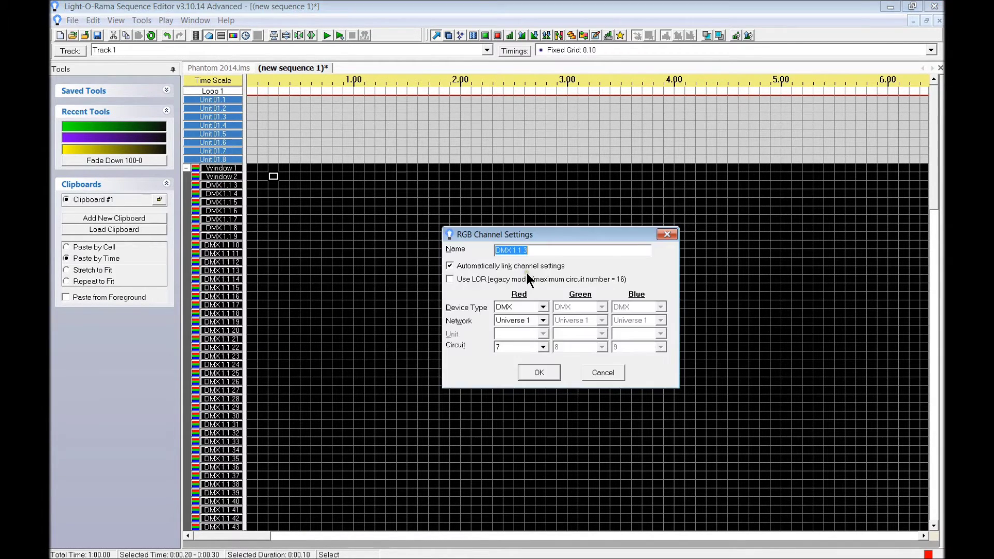
pyautogui.moveTo(522, 250); pyautogui.dragTo(468, 247)
pyautogui.write('Window 3')
pyautogui.press('Return')
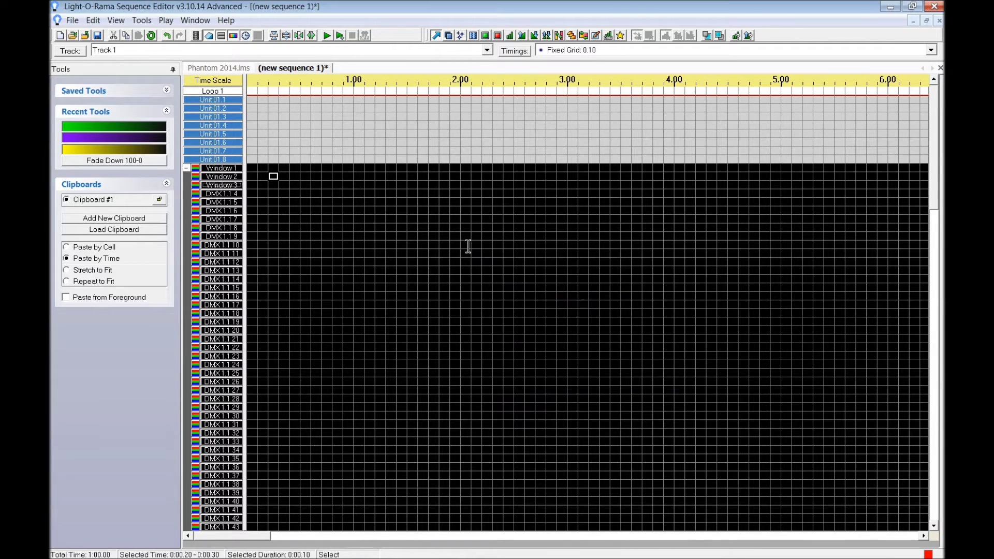
# - Rename the fourth, fifth and sixth RGB channels of the DMX 1 group as Tree 1, Tree 2 and Tree 3
pyautogui.doubleClick(226, 195)
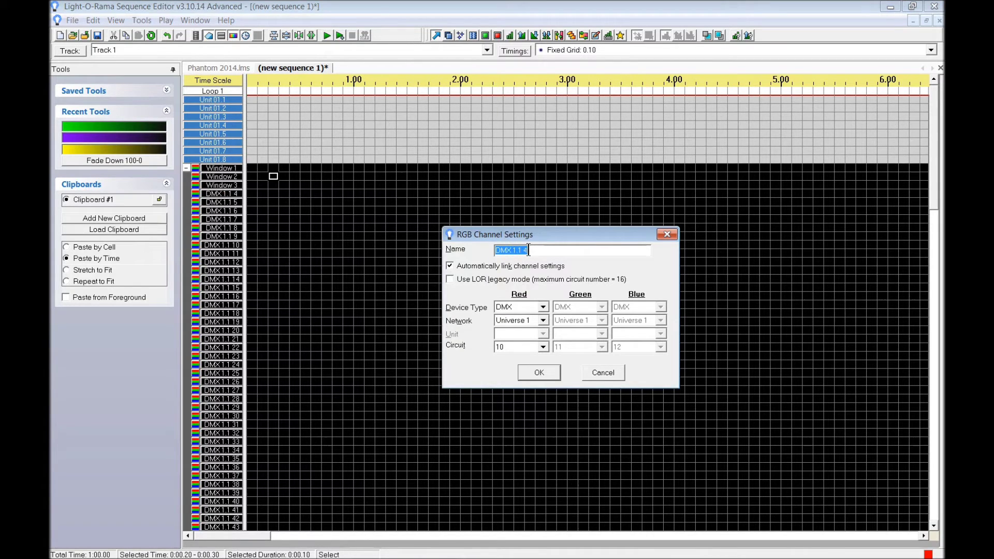
pyautogui.write('Tree 1')
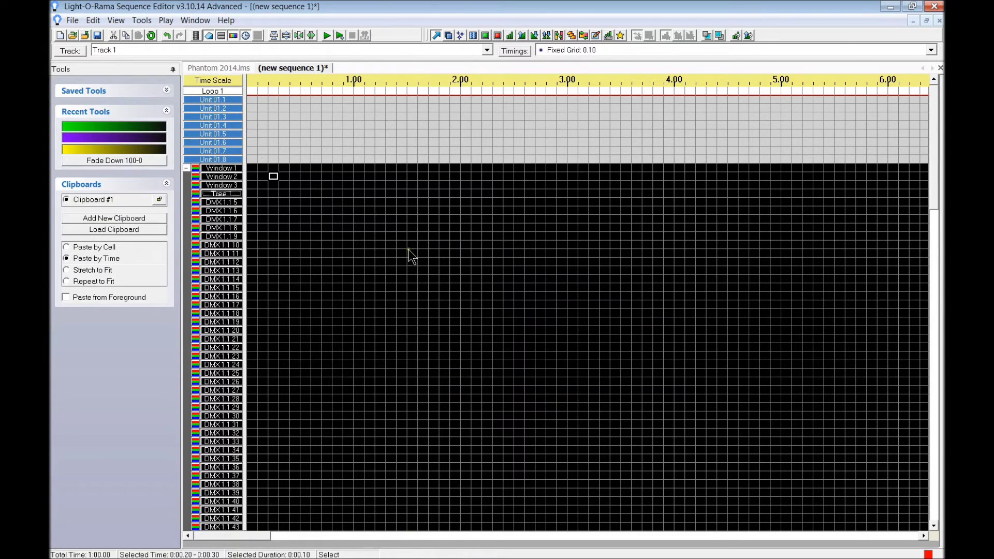
pyautogui.doubleClick(207, 203)
pyautogui.write('Tree 2')
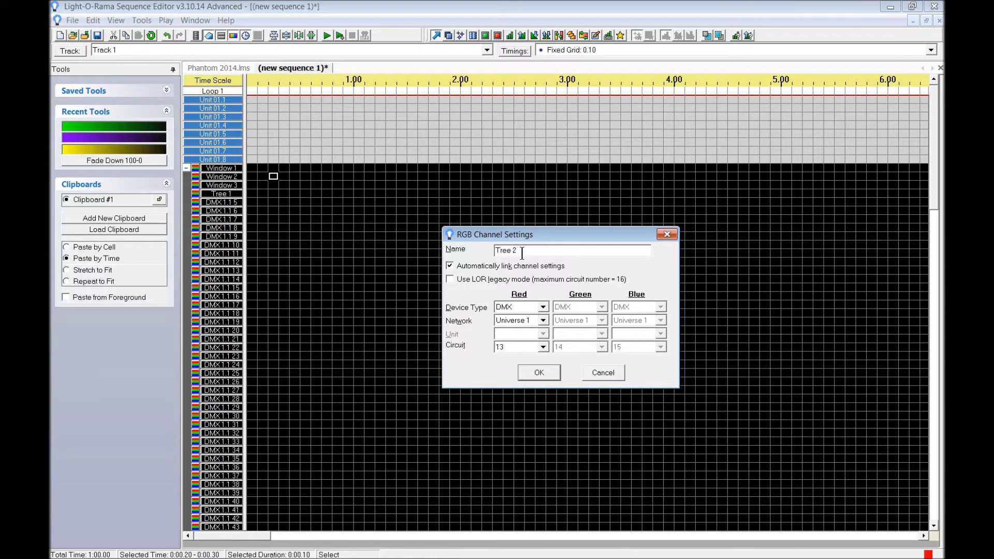
pyautogui.press('Return')
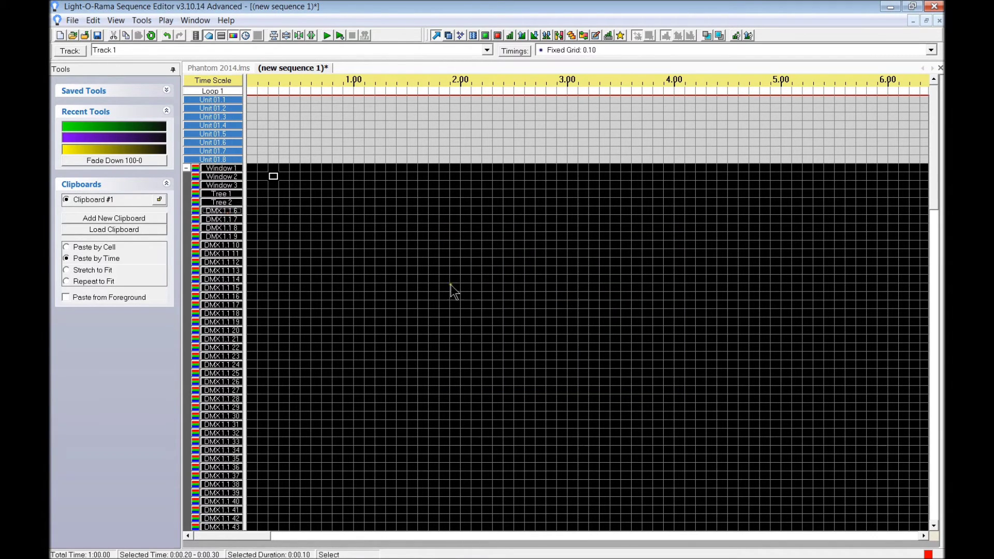
pyautogui.press('Return')
pyautogui.write('Tree 2')
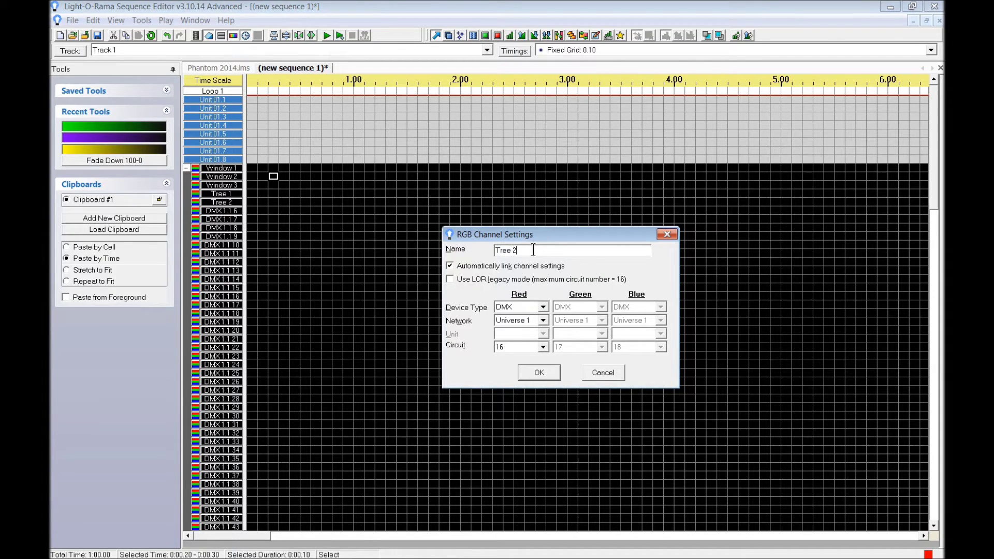
pyautogui.press('Return')
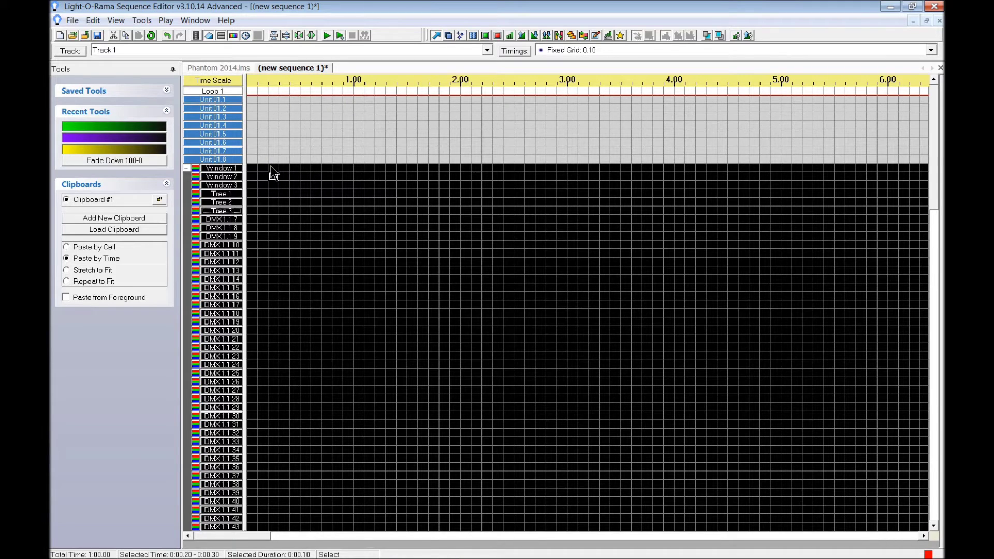
# - Open the sequence's Animation window without adding an image and enlarge its drawing grid to maximum zoom
pyautogui.click(195, 36)
pyautogui.click(555, 332)
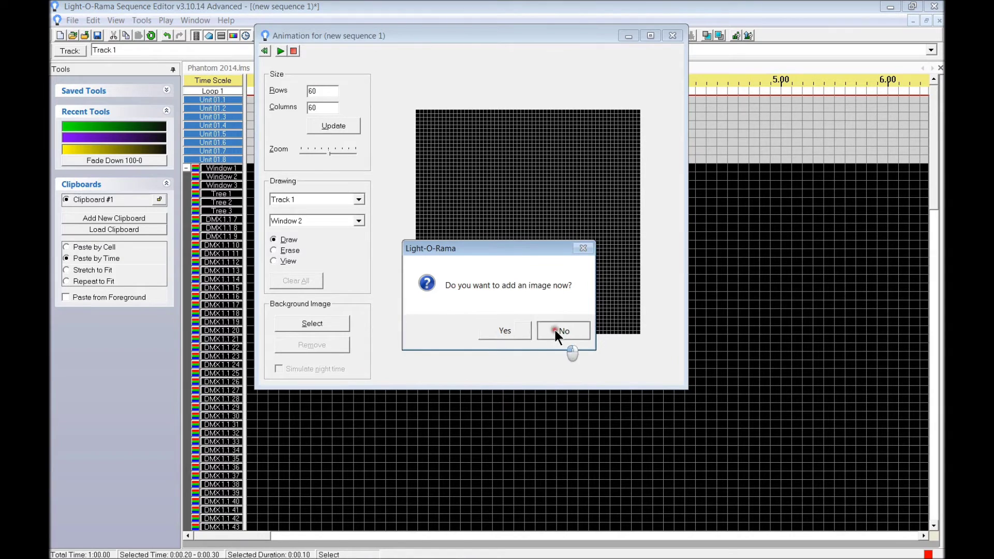
pyautogui.click(332, 88)
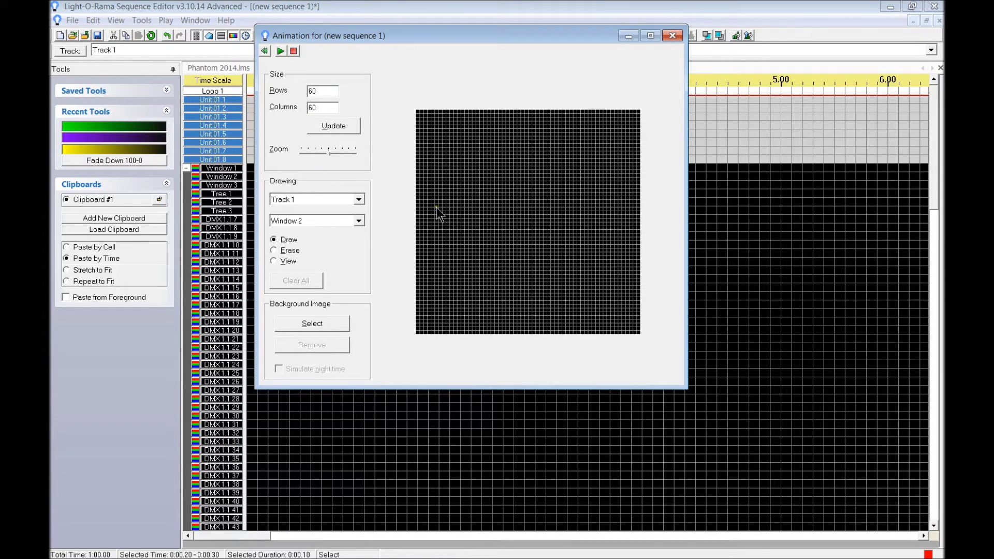
pyautogui.moveTo(332, 150); pyautogui.dragTo(353, 150)
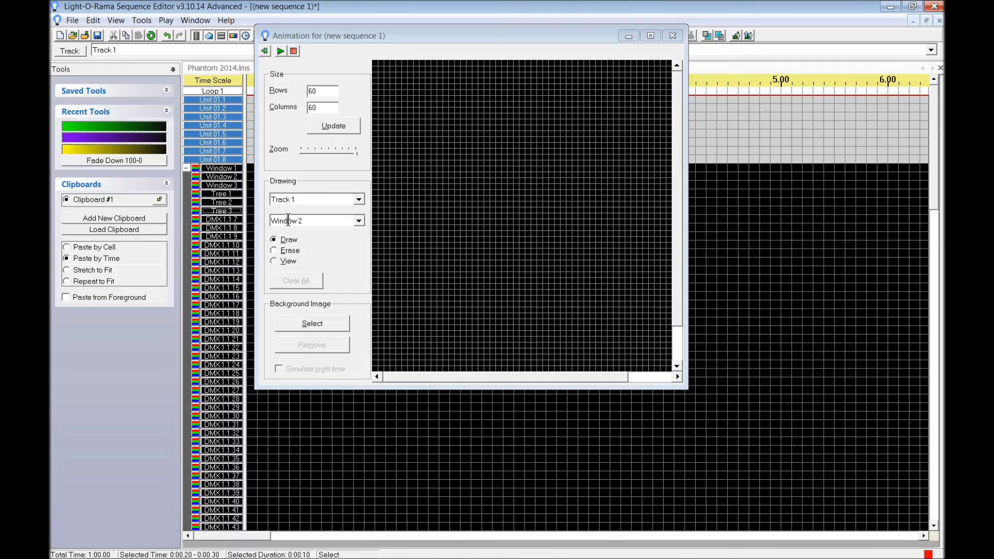
# - Choose the Window 1 channel of Track 1 as the channel for drawing in the animation
pyautogui.click(294, 202)
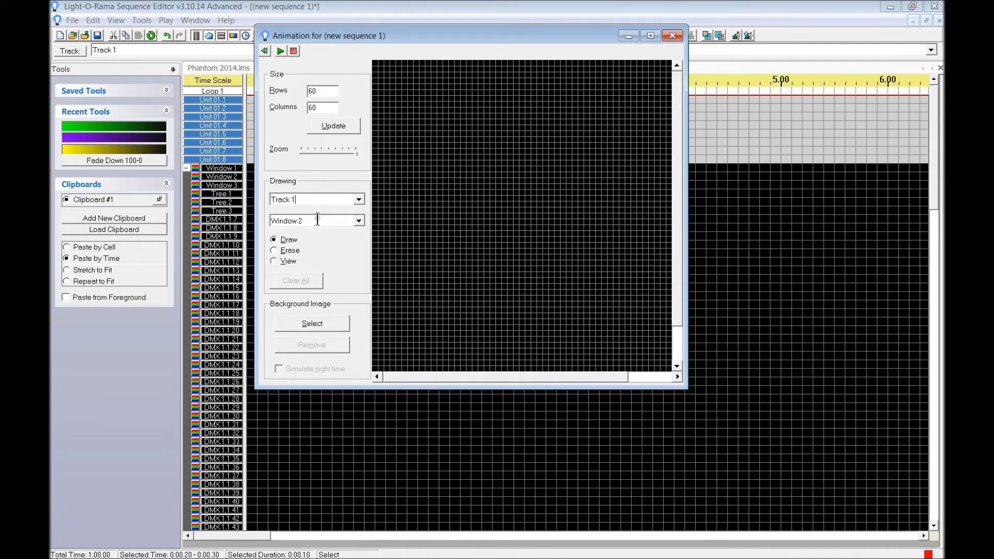
pyautogui.click(362, 219)
pyautogui.scroll(4, 361, 249)
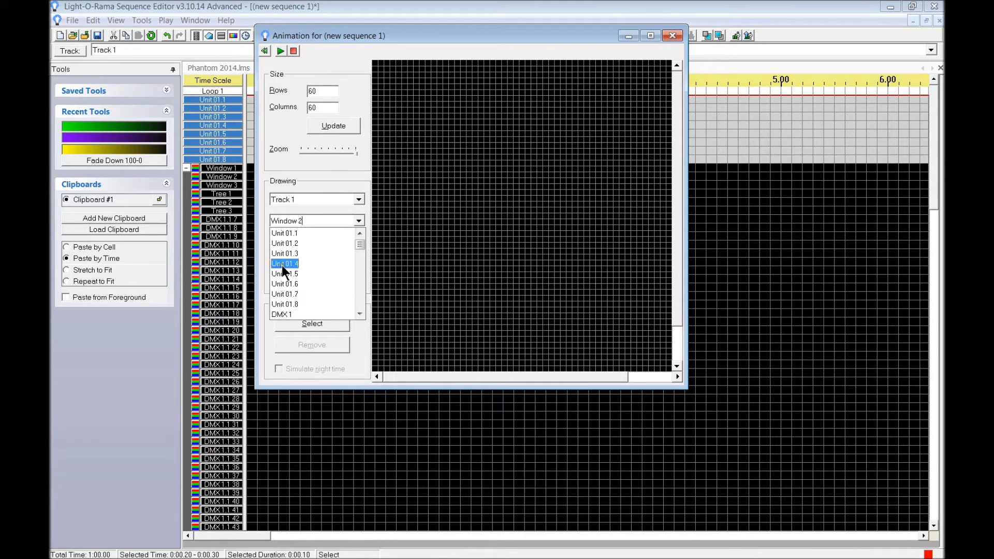
pyautogui.scroll(-2, 284, 300)
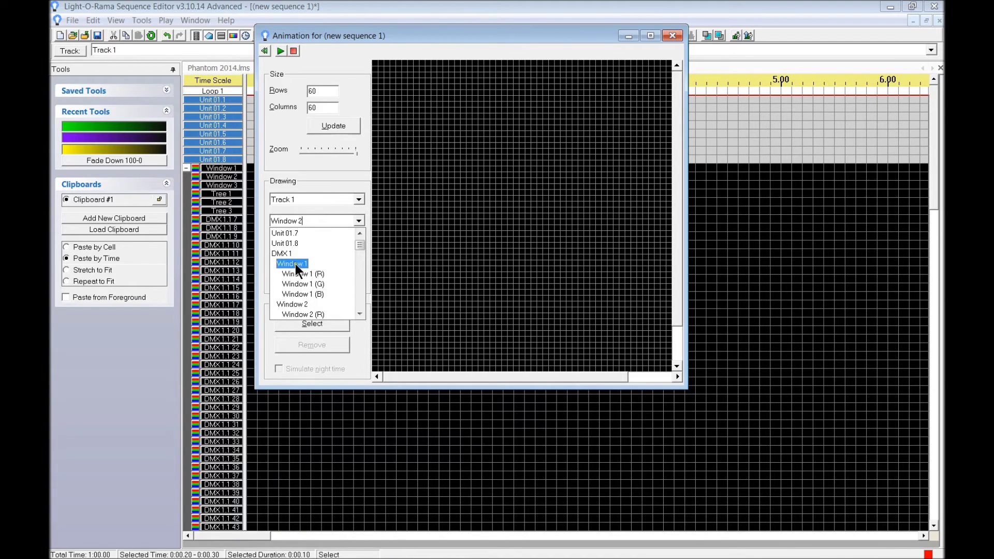
pyautogui.scroll(-1, 290, 301)
pyautogui.scroll(-1, 290, 302)
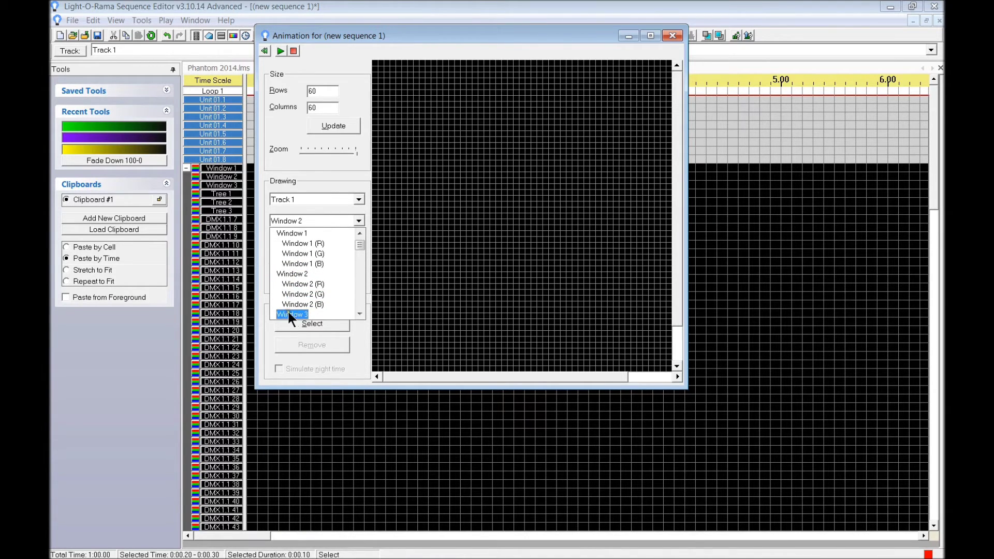
pyautogui.click(293, 233)
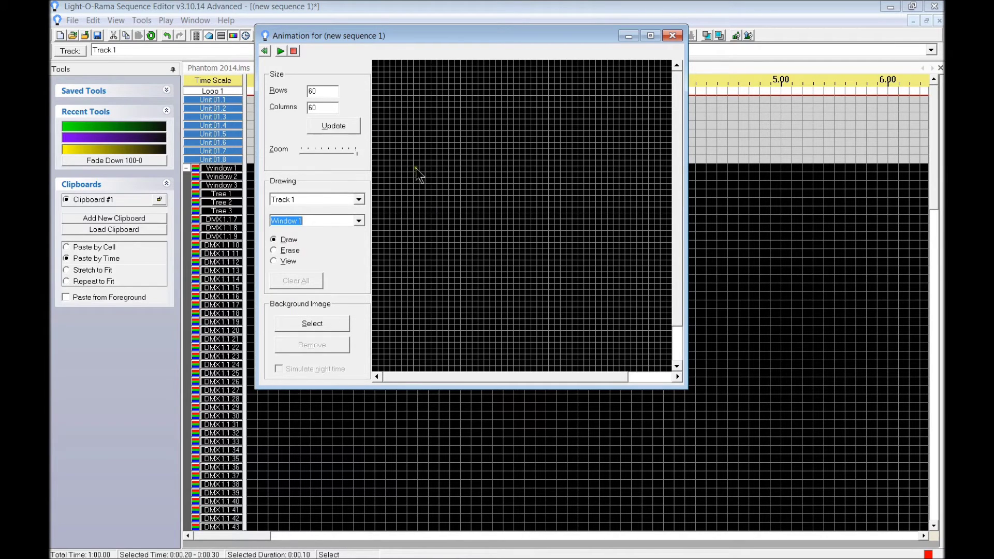
# - Draw a rectangular outline about 11 by 20 cells for Window 1 and a matching one beside it for the Window 2 channel
pyautogui.moveTo(397, 123)
pyautogui.mouseDown()
pyautogui.moveTo(398, 231)
pyautogui.moveTo(452, 230)
pyautogui.moveTo(457, 122)
pyautogui.moveTo(402, 119)
pyautogui.moveTo(401, 158)
pyautogui.moveTo(393, 147)
pyautogui.moveTo(393, 175)
pyautogui.mouseUp()
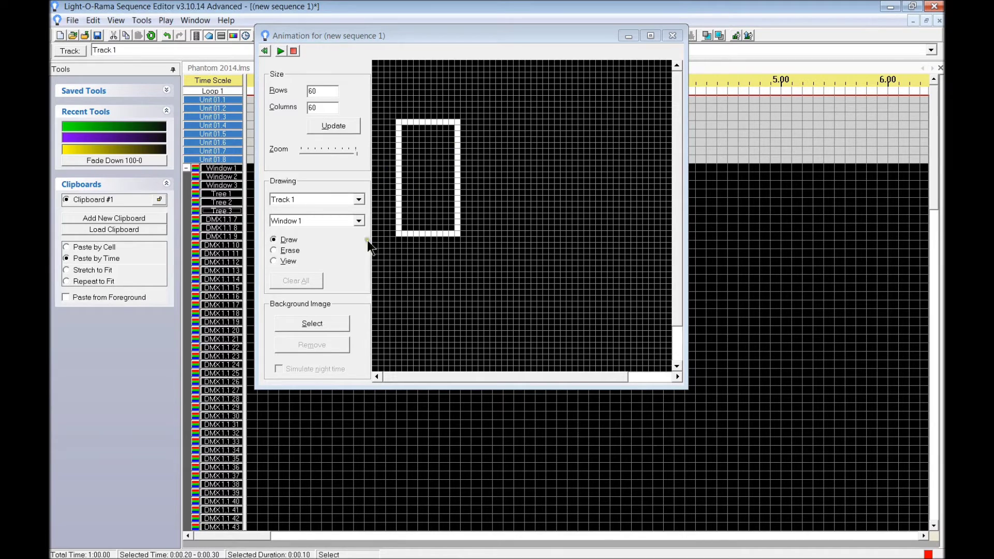
pyautogui.moveTo(378, 173)
pyautogui.mouseDown()
pyautogui.moveTo(399, 188)
pyautogui.moveTo(395, 207)
pyautogui.mouseUp()
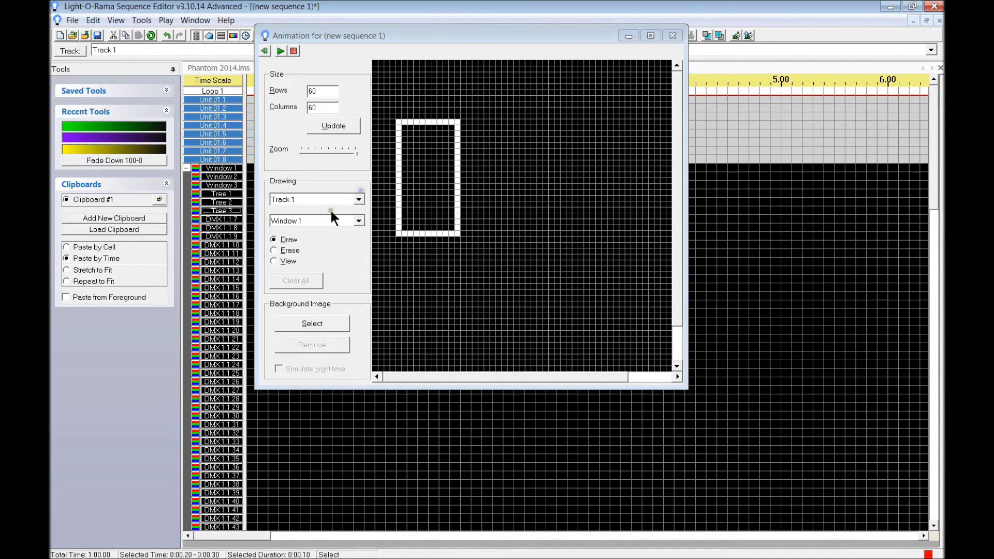
pyautogui.click(360, 221)
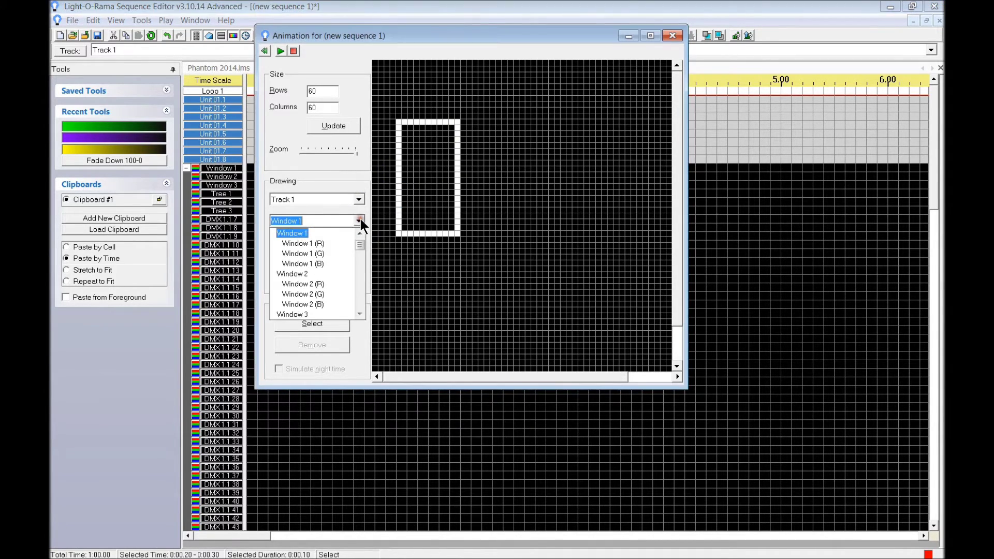
pyautogui.click(300, 274)
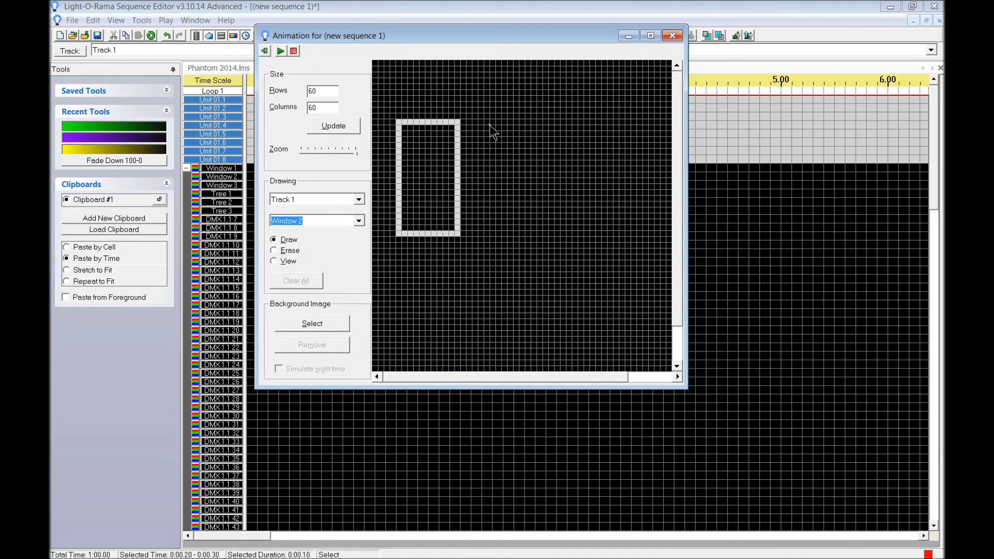
pyautogui.moveTo(498, 123)
pyautogui.mouseDown()
pyautogui.moveTo(499, 231)
pyautogui.moveTo(560, 231)
pyautogui.moveTo(555, 121)
pyautogui.moveTo(501, 122)
pyautogui.mouseUp()
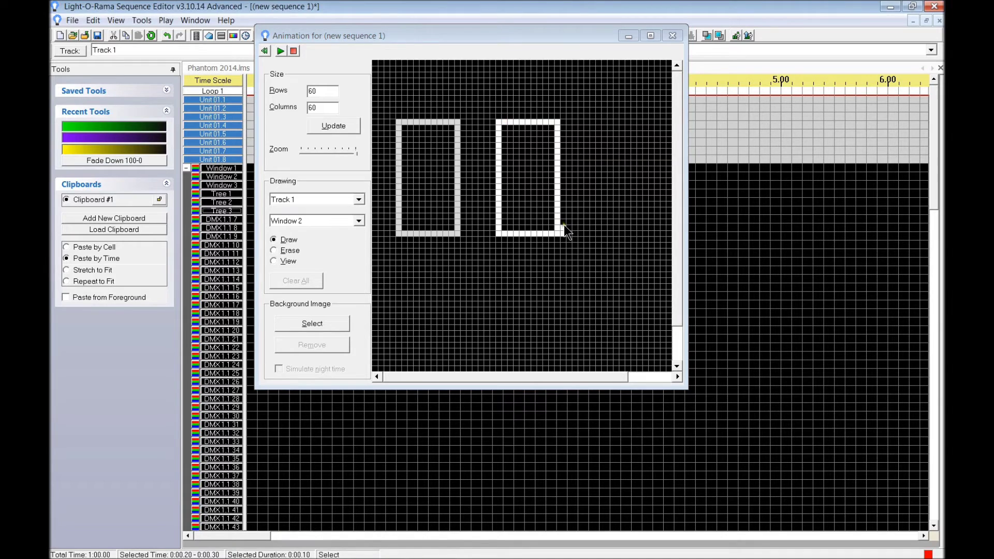
# - Draw a rectangular outline about 10 by 20 cells for the Window 3 channel beside Window 2 and clear the stray cells along its edge
pyautogui.moveTo(288, 218); pyautogui.dragTo(303, 219)
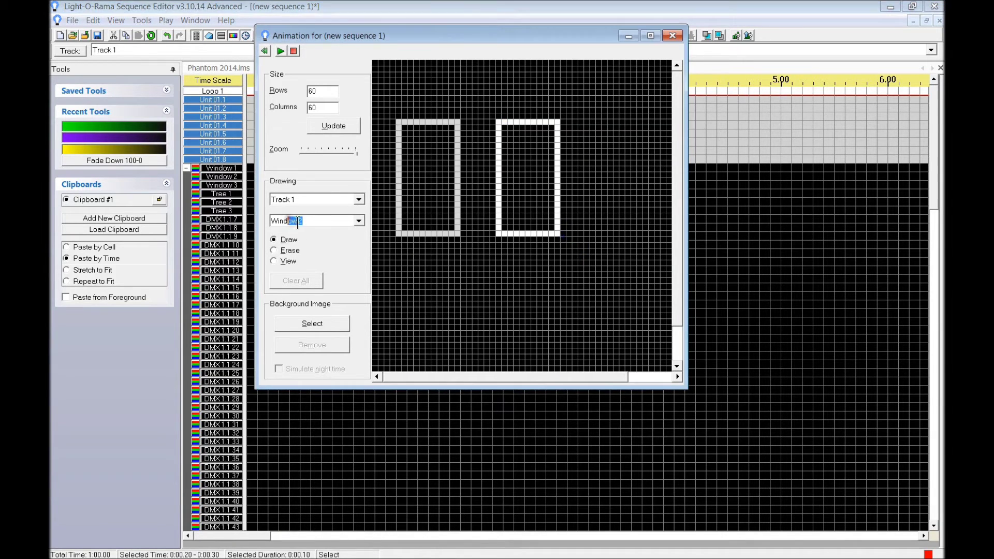
pyautogui.click(358, 220)
pyautogui.click(294, 274)
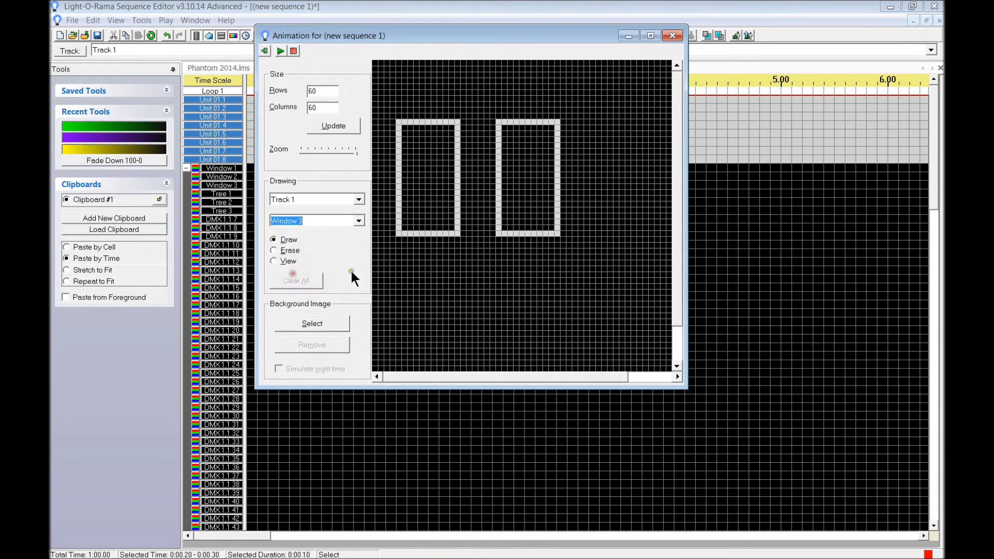
pyautogui.moveTo(588, 122)
pyautogui.mouseDown()
pyautogui.moveTo(595, 229)
pyautogui.moveTo(590, 120)
pyautogui.moveTo(585, 158)
pyautogui.moveTo(600, 158)
pyautogui.moveTo(599, 234)
pyautogui.moveTo(647, 232)
pyautogui.moveTo(637, 121)
pyautogui.mouseUp()
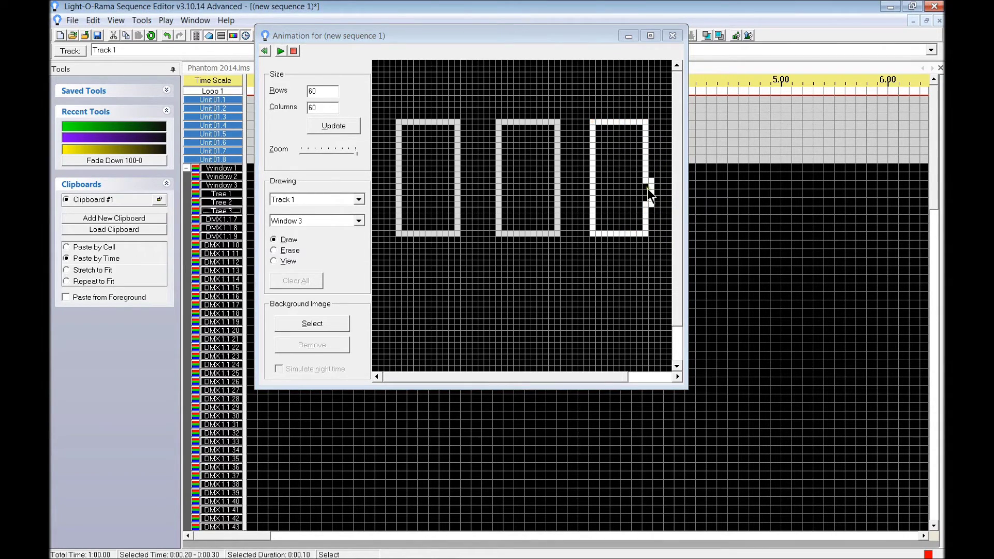
pyautogui.moveTo(644, 185)
pyautogui.mouseDown()
pyautogui.moveTo(647, 199)
pyautogui.moveTo(653, 183)
pyautogui.moveTo(654, 212)
pyautogui.mouseUp()
# - Draw the Tree 1 channel's trunk about 16 cells tall below the Window 1 outline, with upper branches 5 and 7 cells wide
pyautogui.click(358, 221)
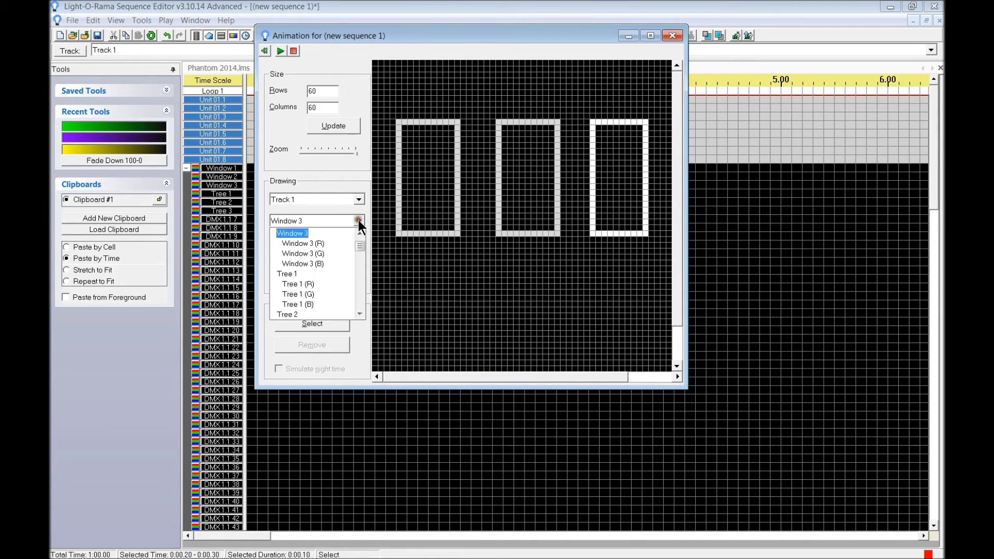
pyautogui.click(302, 273)
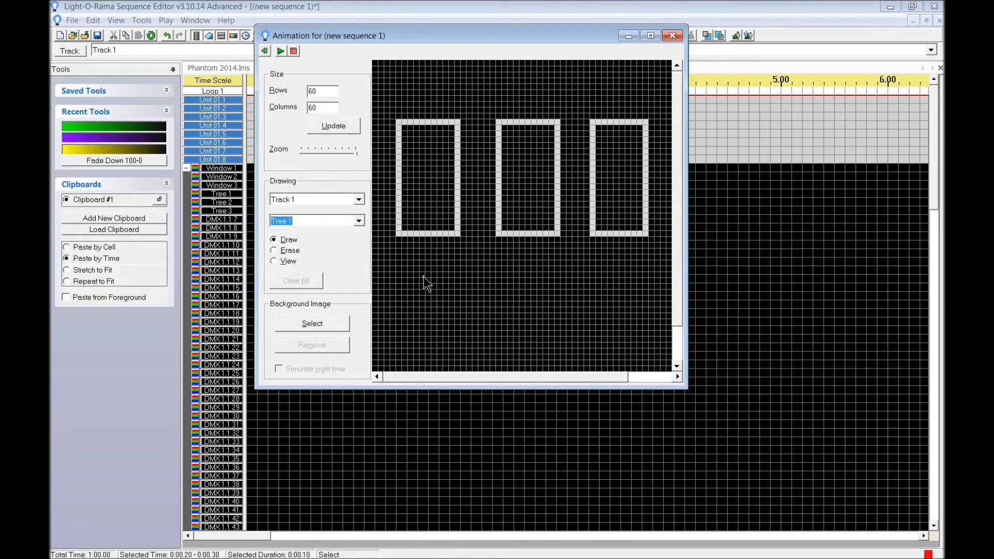
pyautogui.moveTo(423, 269); pyautogui.dragTo(425, 359)
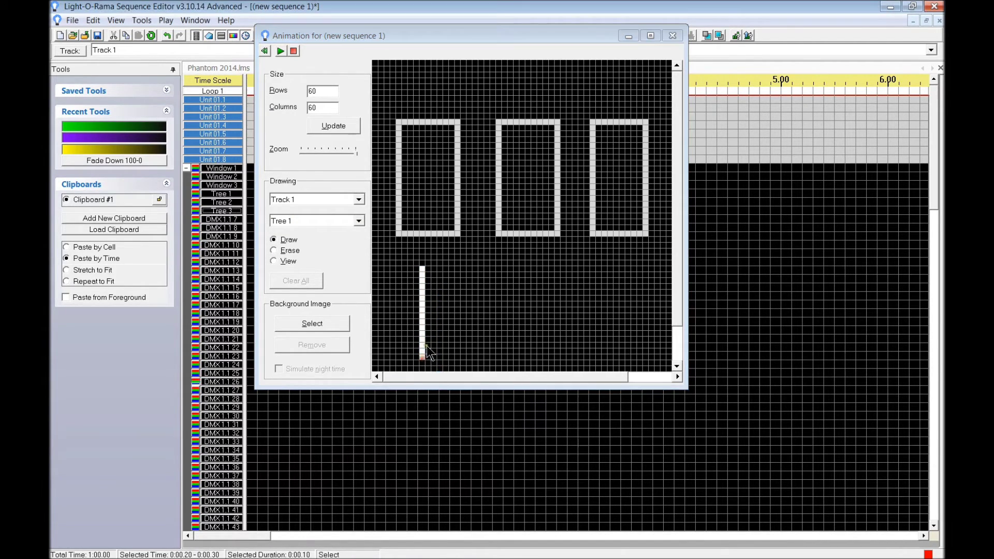
pyautogui.click(434, 280)
pyautogui.moveTo(437, 280)
pyautogui.mouseDown()
pyautogui.moveTo(408, 281)
pyautogui.moveTo(409, 294)
pyautogui.mouseUp()
pyautogui.click(440, 293)
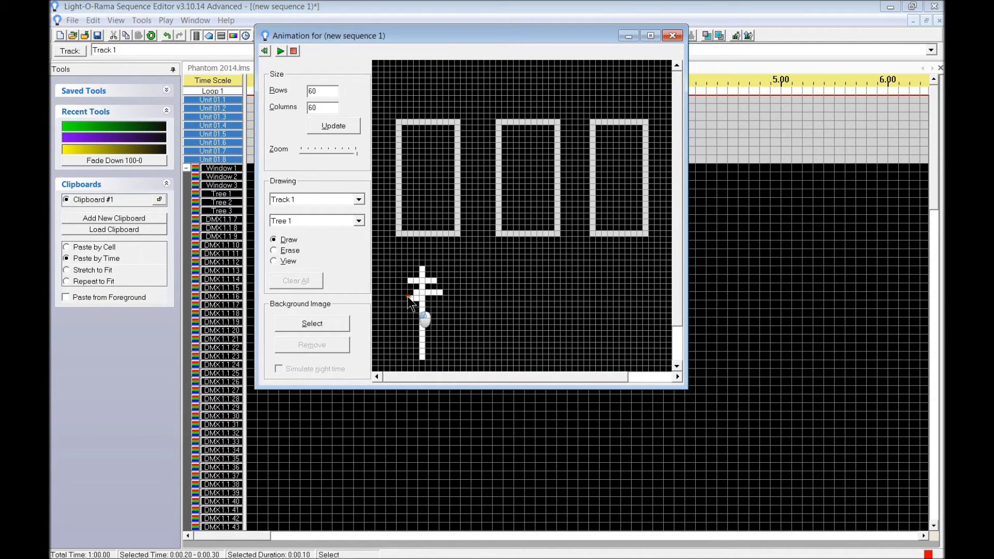
pyautogui.click(408, 292)
pyautogui.click(400, 291)
pyautogui.click(406, 298)
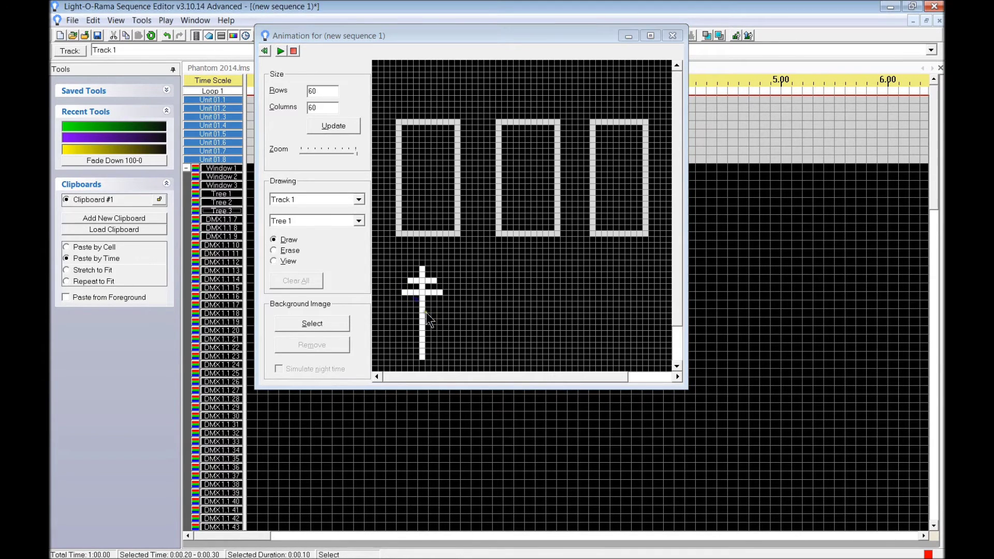
# - Add two lower branches to Tree 1, about 7 and 11 cells wide, across its trunk
pyautogui.click(441, 305)
pyautogui.moveTo(440, 305); pyautogui.dragTo(406, 305)
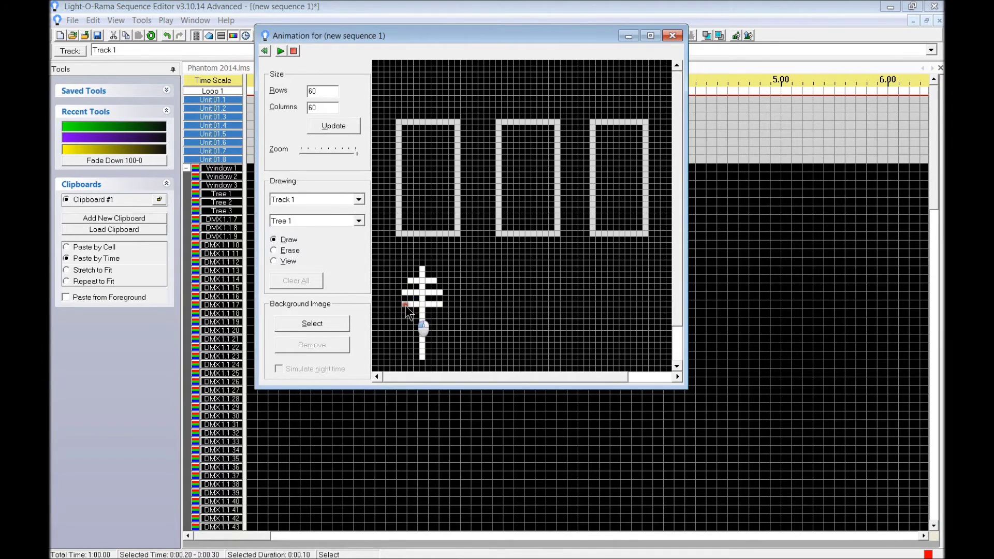
pyautogui.click(451, 316)
pyautogui.moveTo(452, 316); pyautogui.dragTo(402, 315)
pyautogui.click(394, 315)
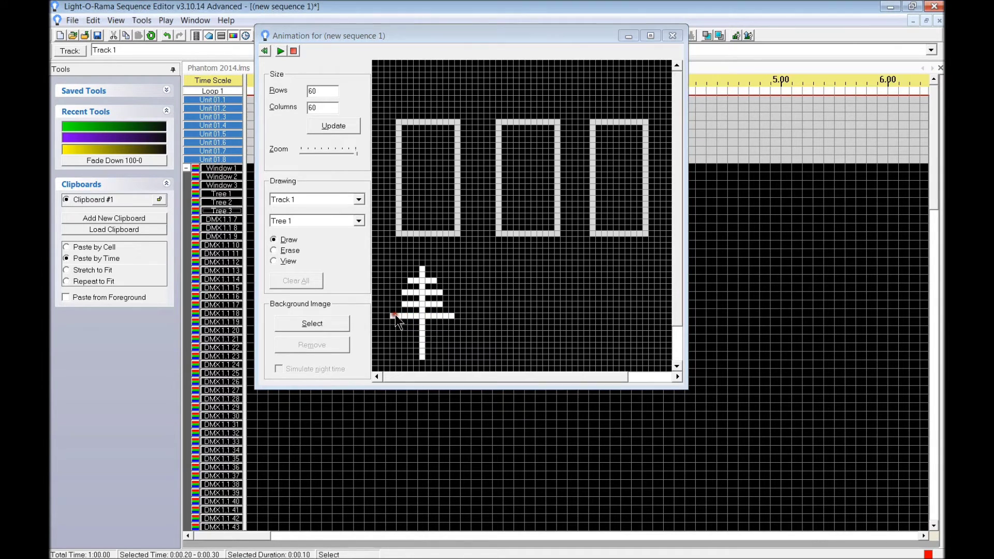
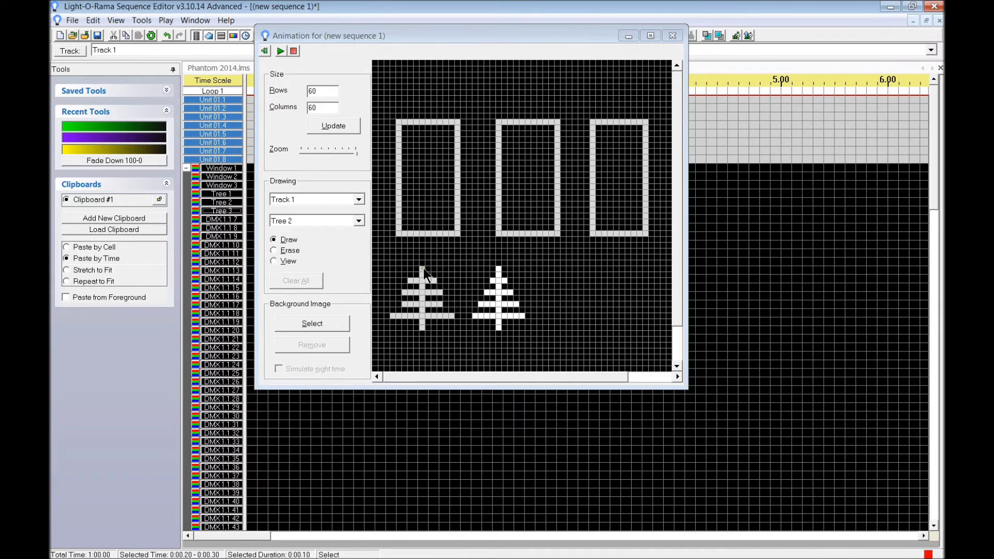
# - Draw a tree for the Tree 3 channel beside Tree 2, with an 11-cell trunk and four widening branches, and clear the stray cells
pyautogui.click(327, 218)
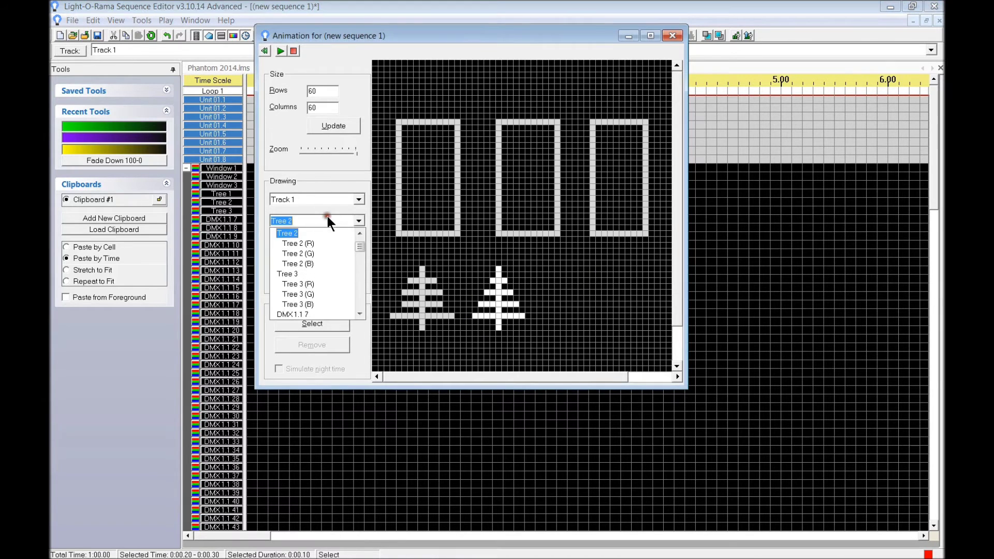
pyautogui.click(309, 274)
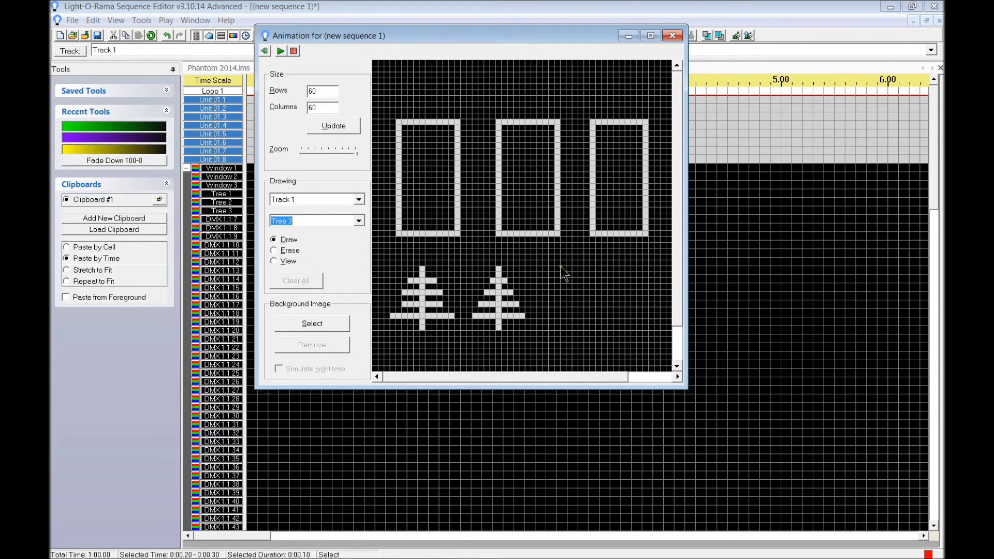
pyautogui.moveTo(566, 269); pyautogui.dragTo(570, 328)
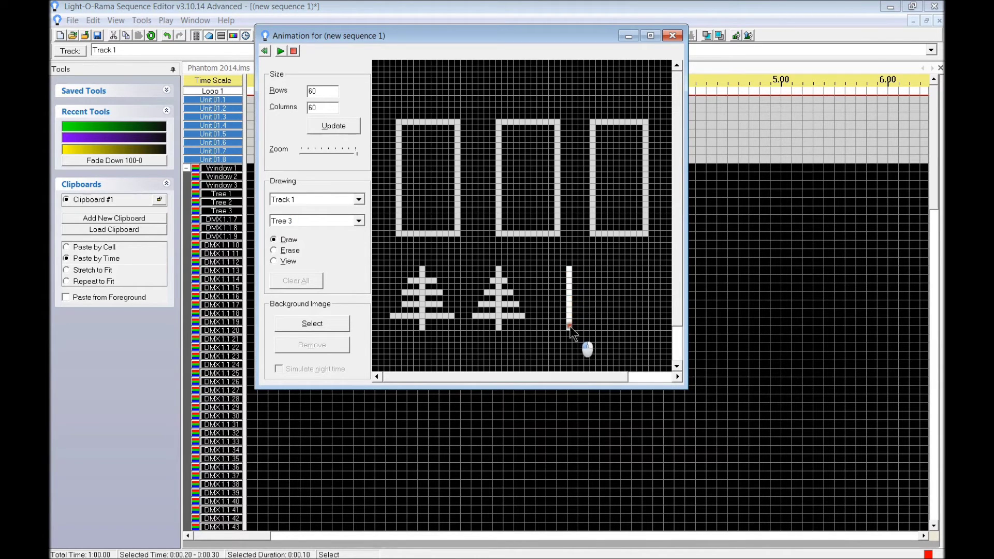
pyautogui.click(563, 274)
pyautogui.click(575, 276)
pyautogui.moveTo(583, 286)
pyautogui.mouseDown()
pyautogui.moveTo(557, 289)
pyautogui.moveTo(552, 298)
pyautogui.moveTo(588, 298)
pyautogui.moveTo(550, 311)
pyautogui.moveTo(563, 310)
pyautogui.mouseUp()
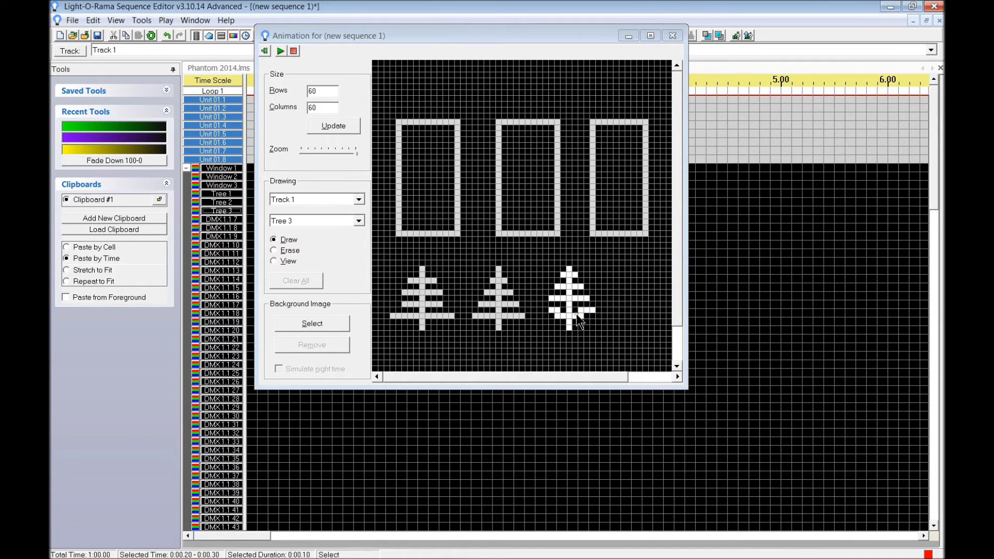
pyautogui.click(576, 314)
pyautogui.click(556, 317)
pyautogui.click(543, 309)
# - Preview the drawn windows and trees in View mode at a reduced zoom, and close the Animation window
pyautogui.click(274, 261)
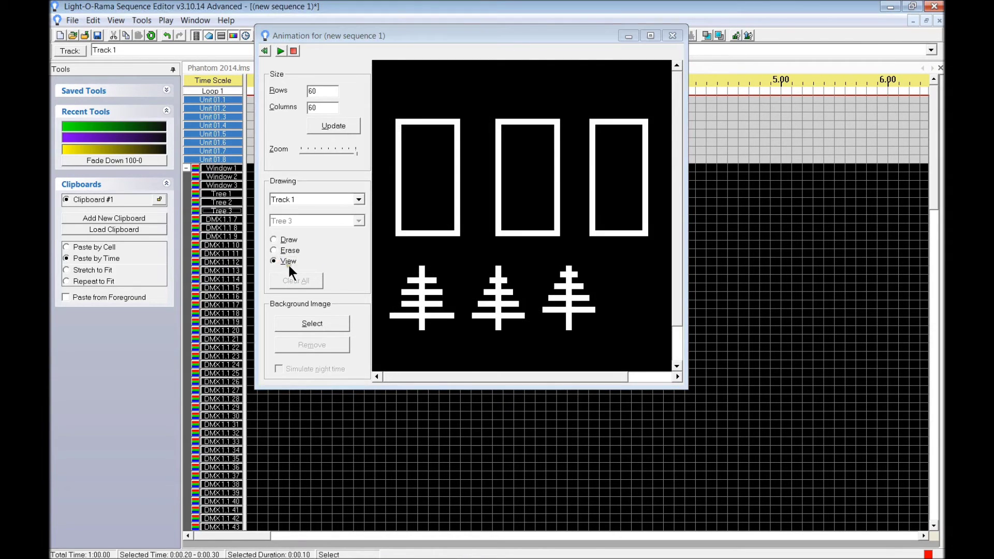
pyautogui.moveTo(325, 151); pyautogui.dragTo(330, 154)
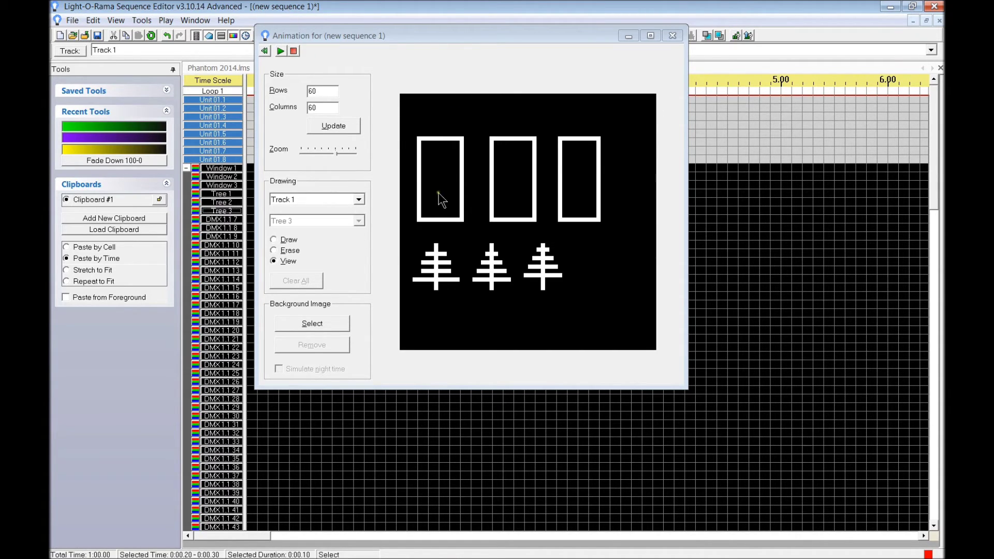
pyautogui.click(673, 39)
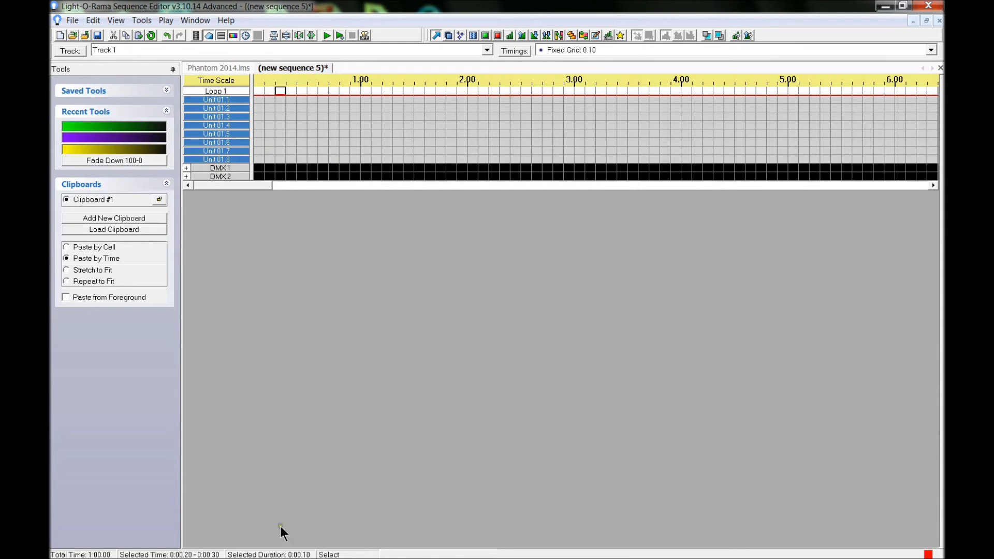
# - Switch to the Windows Control Panel and open the network adapter settings from the Network and Sharing Center
pyautogui.moveTo(98, 556)
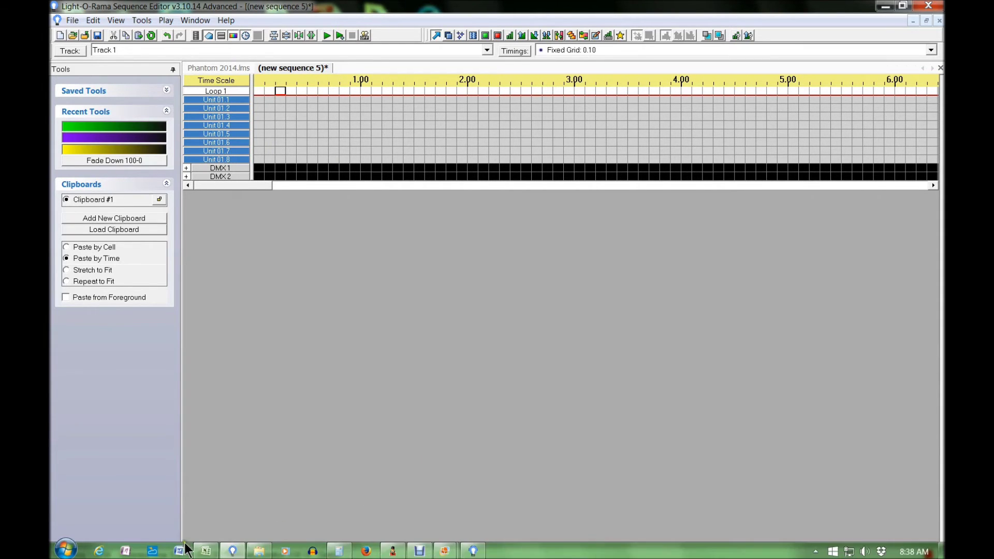
pyautogui.click(63, 553)
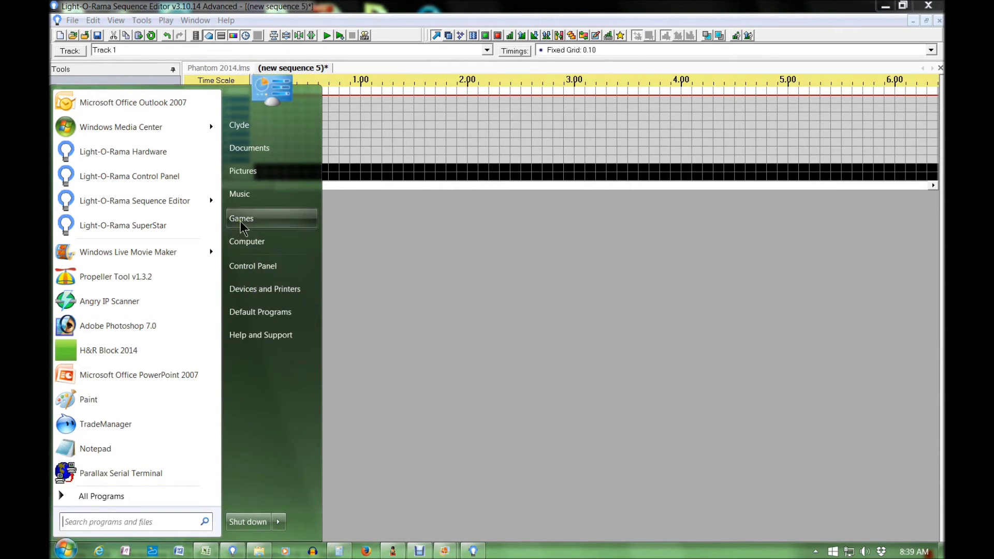
pyautogui.click(250, 268)
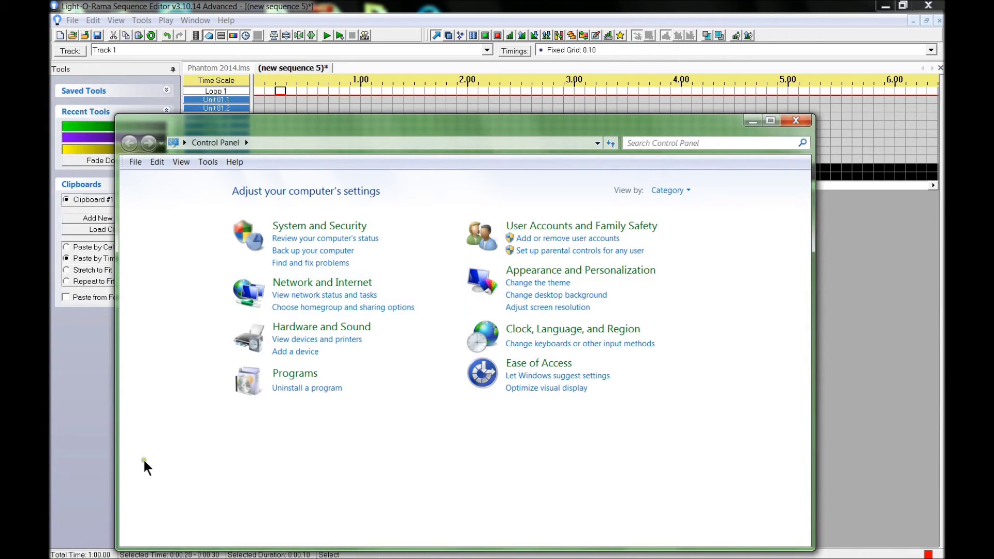
pyautogui.moveTo(65, 553)
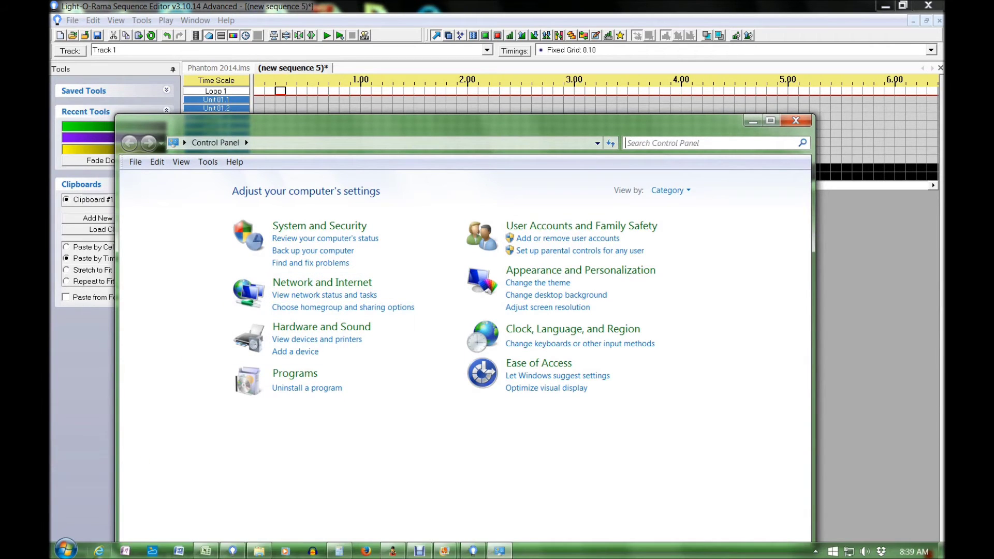
pyautogui.click(77, 552)
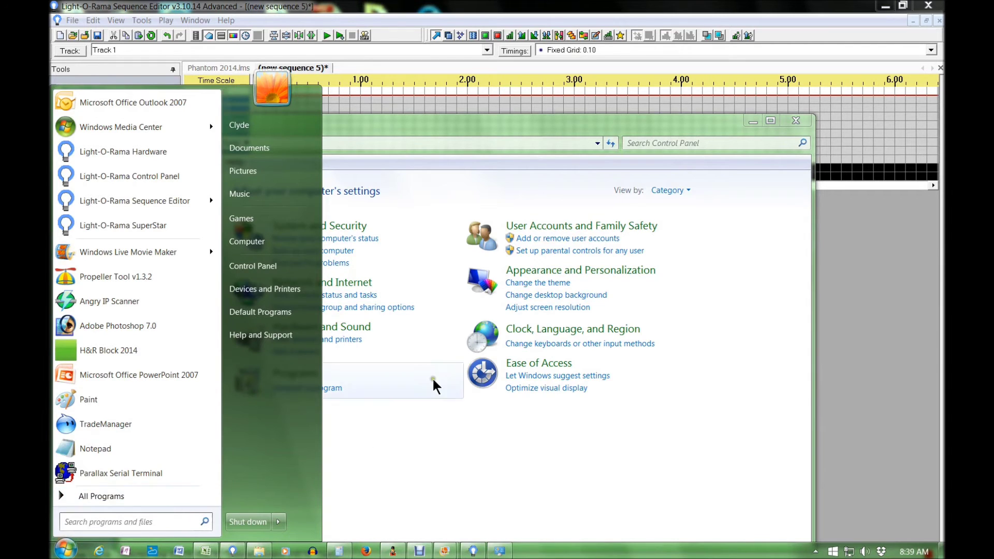
pyautogui.click(388, 439)
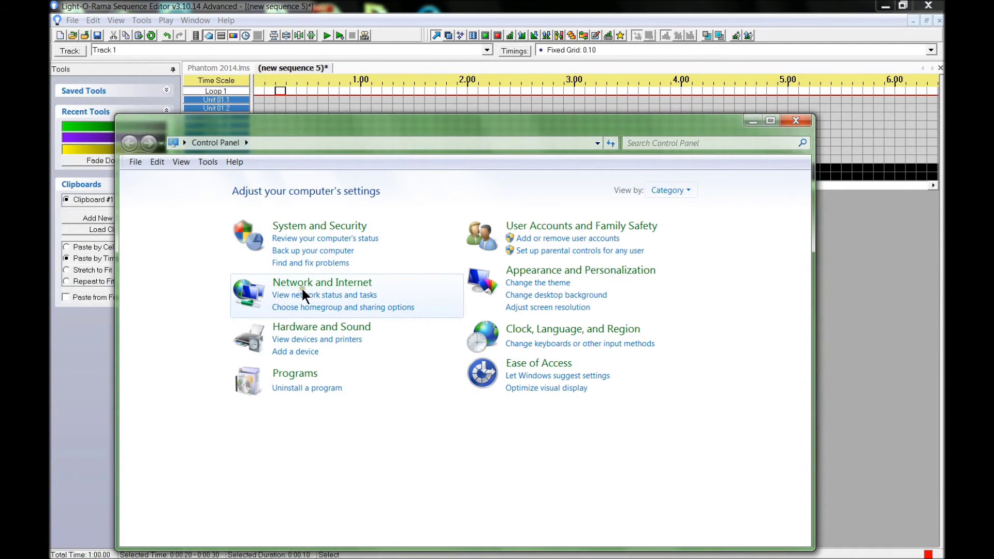
pyautogui.click(302, 287)
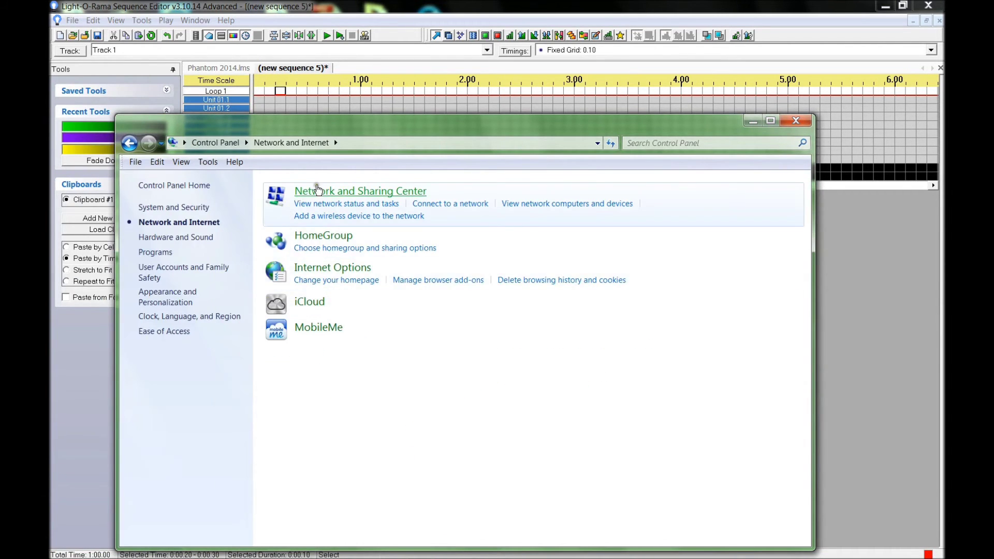
pyautogui.click(302, 194)
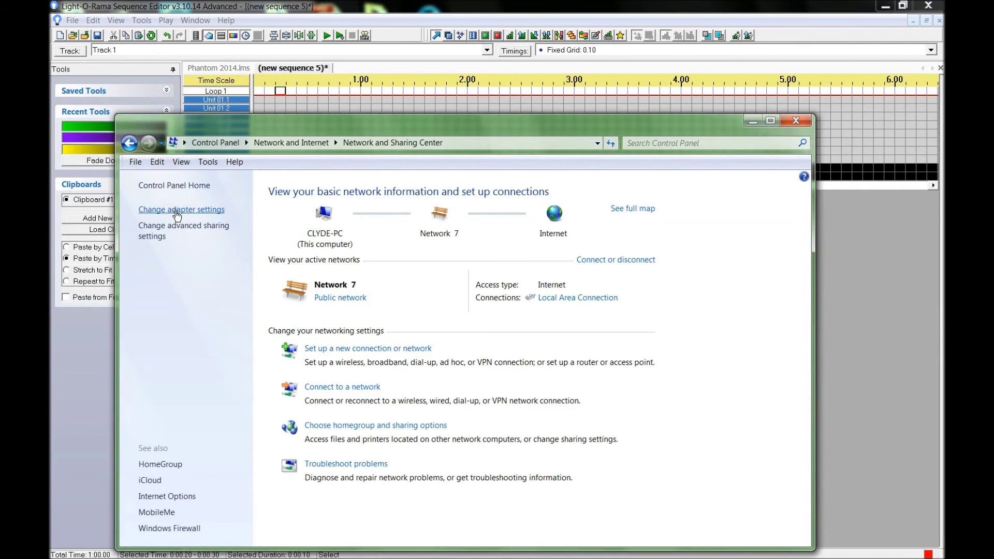
pyautogui.click(175, 210)
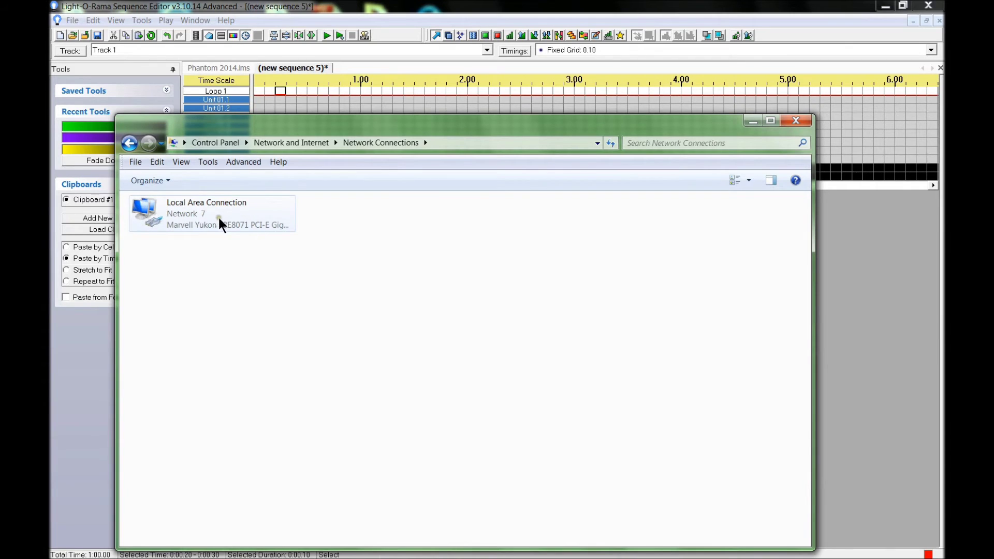
# - Open the Internet Protocol Version 4 (TCP/IPv4) properties of the Local Area Connection and move the dialog beside the connection's item list
pyautogui.doubleClick(156, 216)
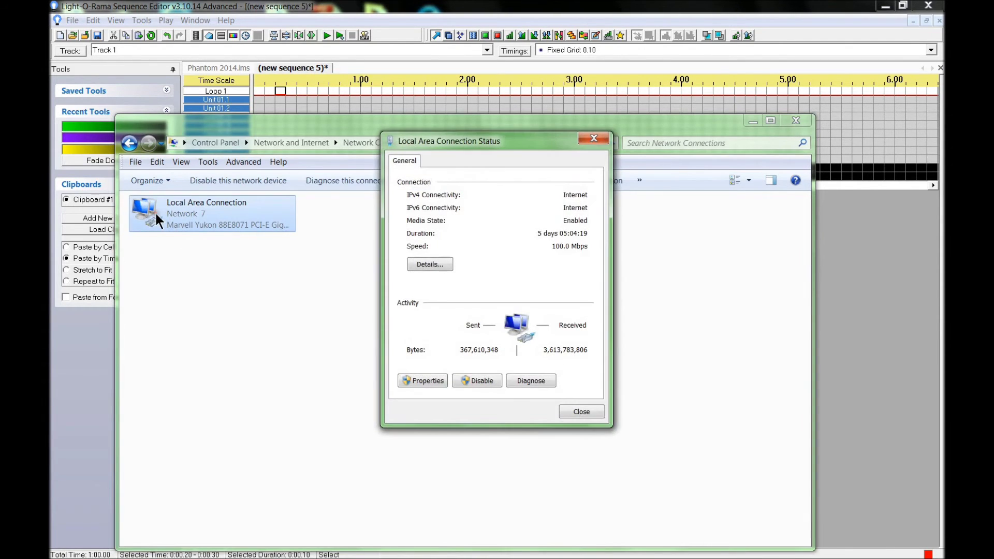
pyautogui.click(421, 380)
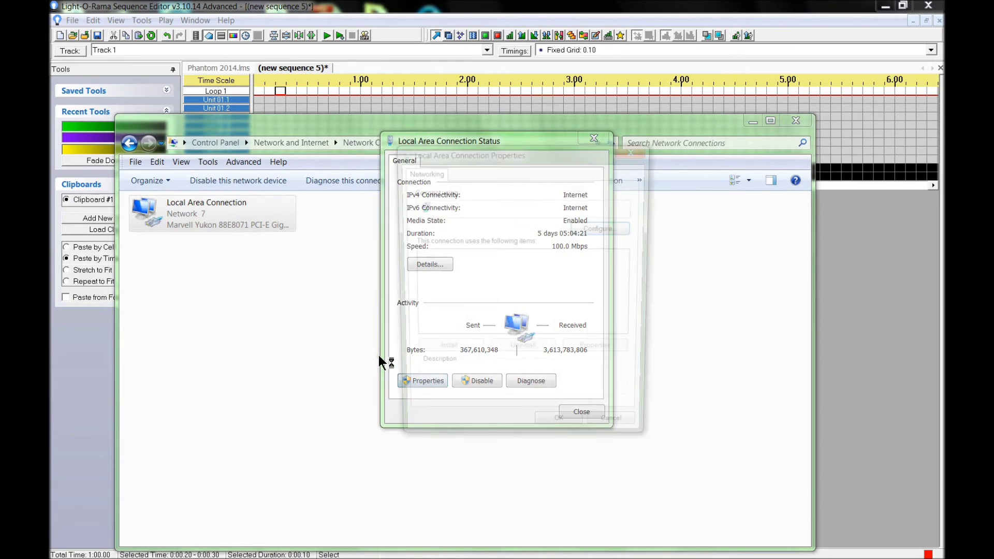
pyautogui.doubleClick(446, 299)
pyautogui.moveTo(501, 207); pyautogui.dragTo(678, 208)
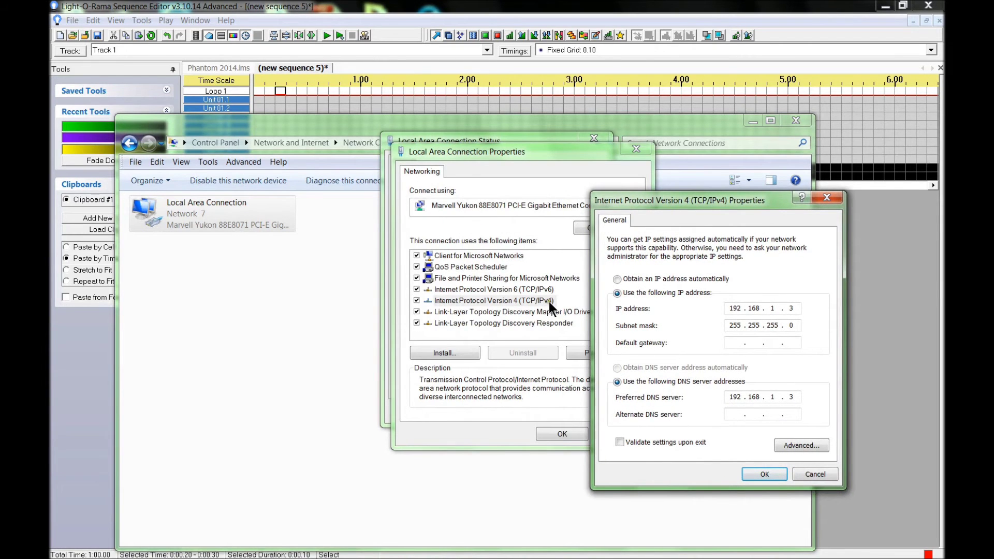
# - Move the IPv4 properties dialog over the connection properties and check the E1.31 universes listed in the LORCommListener console, minimizing it again
pyautogui.moveTo(684, 203); pyautogui.dragTo(464, 142)
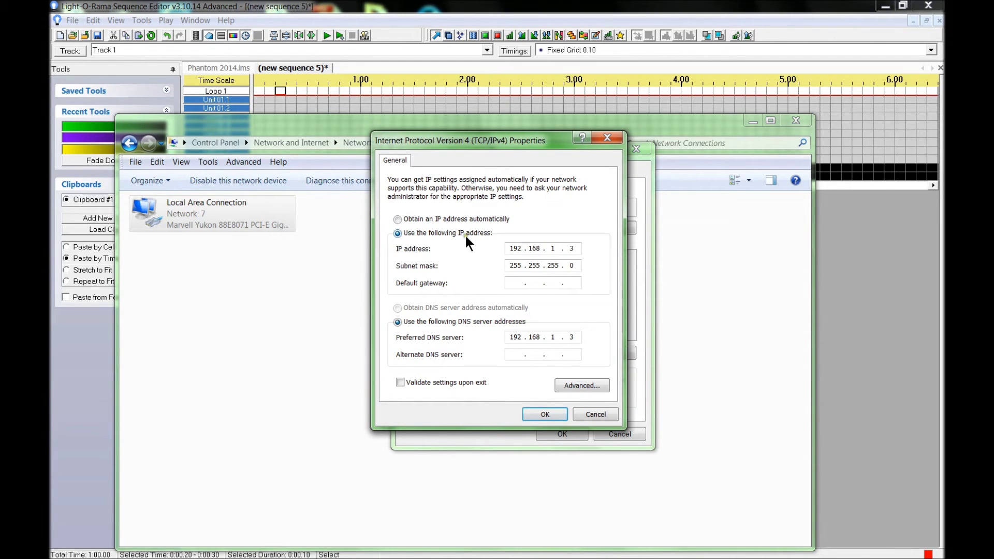
pyautogui.doubleClick(512, 248)
pyautogui.moveTo(375, 556)
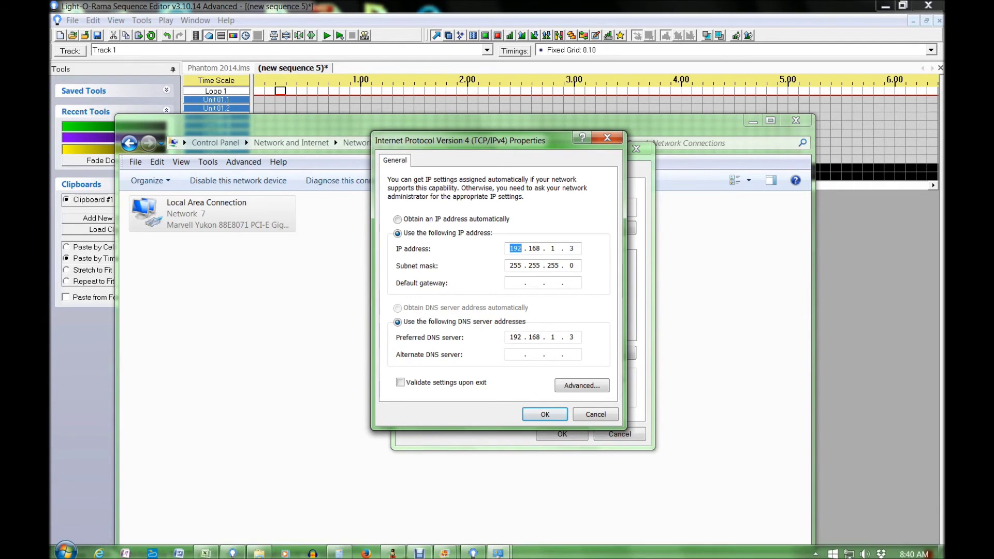
pyautogui.click(471, 550)
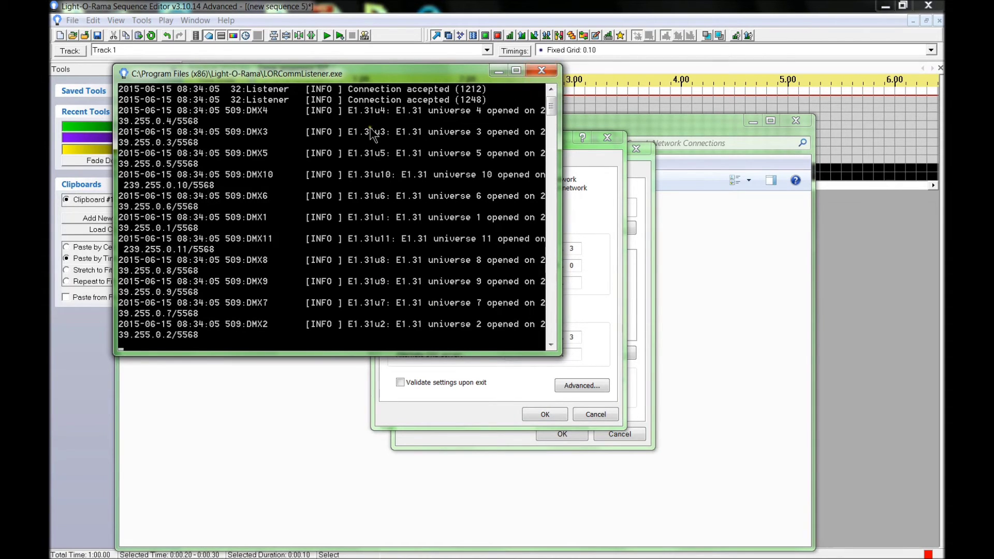
pyautogui.click(499, 71)
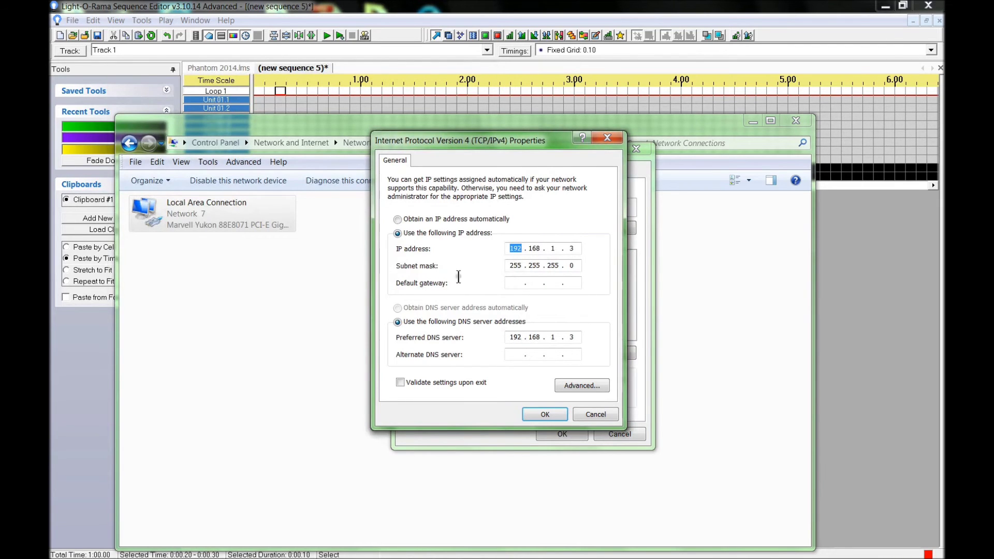
# - Go over the static IP address, subnet mask and preferred DNS server fields, re-entering 3 as the final number of the address
pyautogui.doubleClick(570, 250)
pyautogui.doubleClick(509, 250)
pyautogui.doubleClick(572, 249)
pyautogui.click(509, 266)
pyautogui.click(572, 339)
pyautogui.press('BackSpace')
pyautogui.write('3')
pyautogui.doubleClick(572, 336)
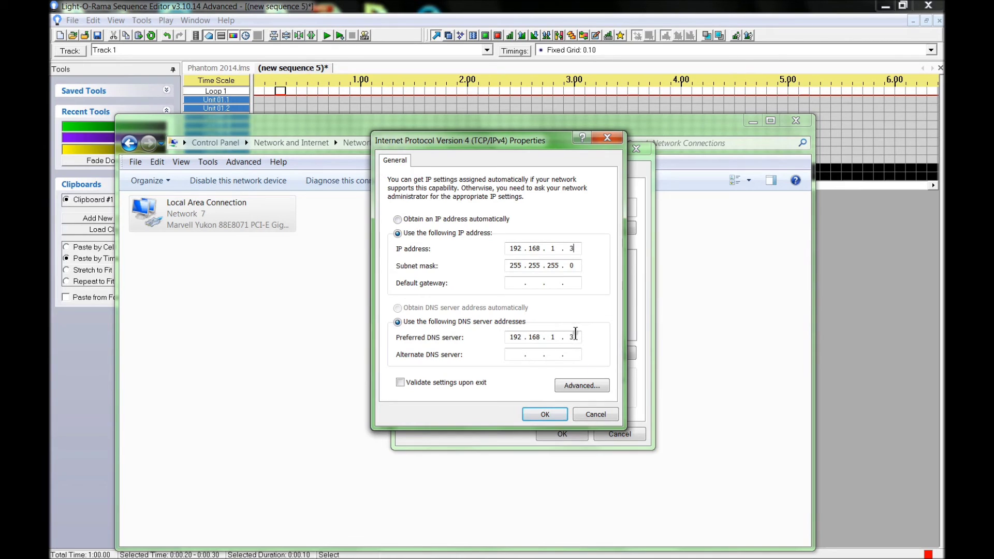
pyautogui.click(508, 336)
# - Confirm the IPv4 and Local Area Connection properties and close the connection's status dialog
pyautogui.click(544, 414)
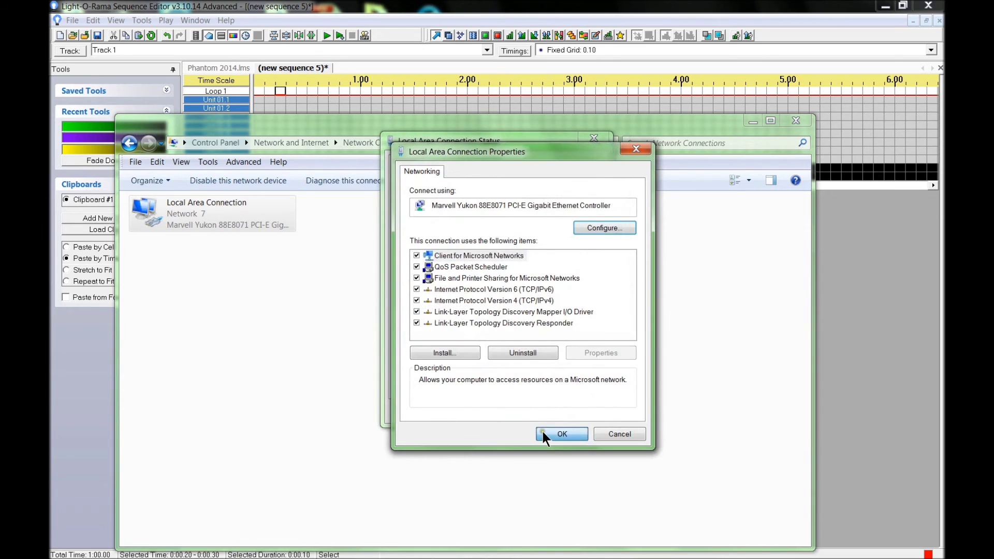
pyautogui.click(542, 432)
pyautogui.click(581, 411)
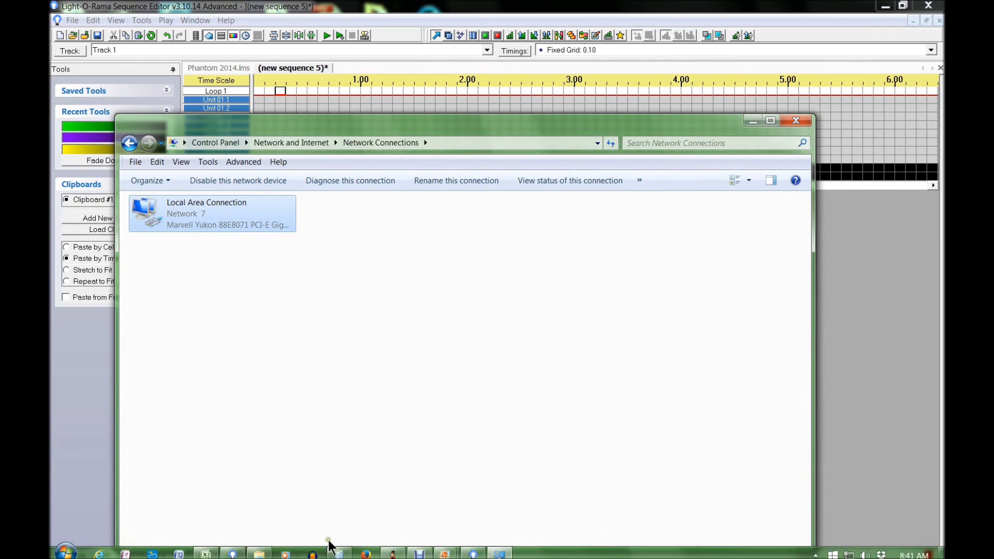
# - Switch to the zbridge.jpg photo with Network Connections minimized, and place it beside the channel list of the Phantom 2014.lms sequence
pyautogui.moveTo(389, 554)
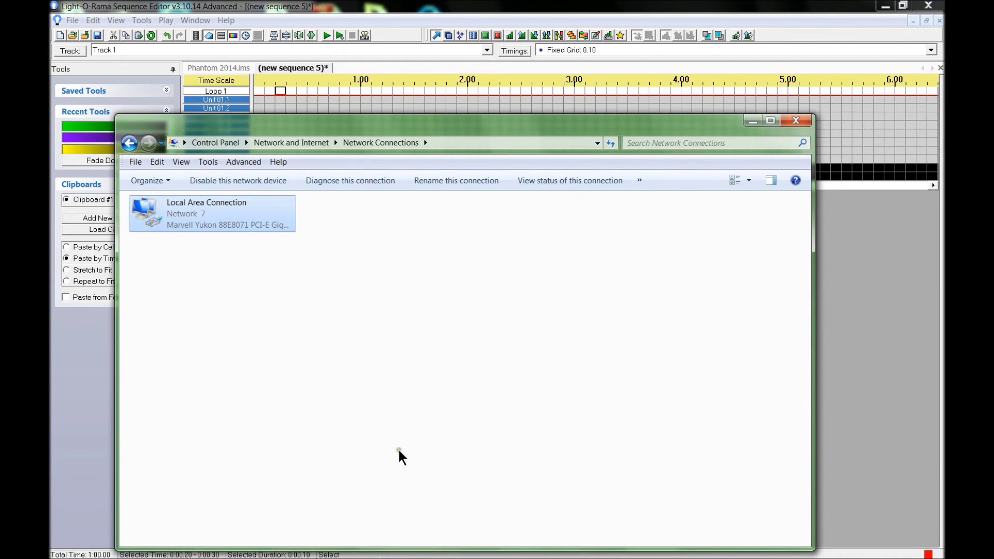
pyautogui.moveTo(443, 554)
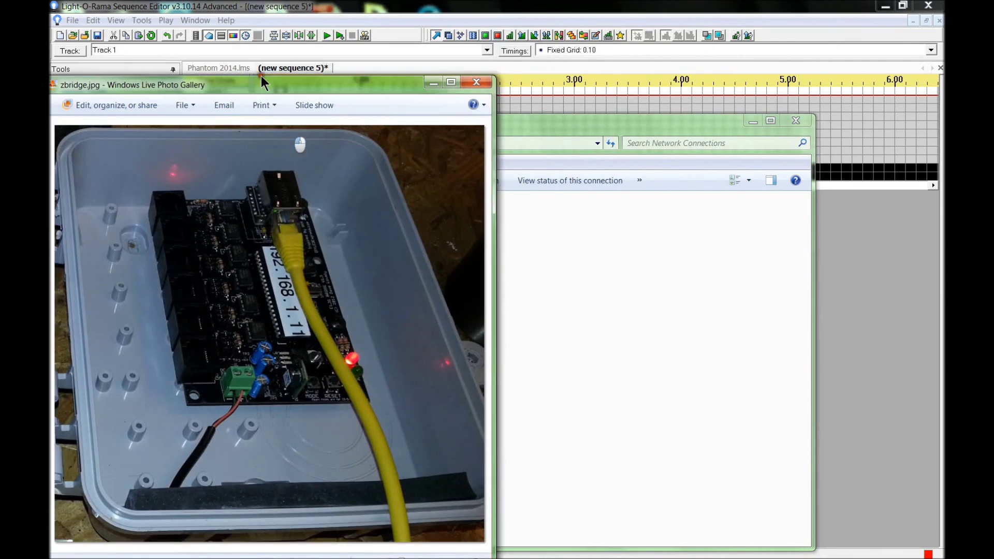
pyautogui.moveTo(497, 106); pyautogui.dragTo(484, 107)
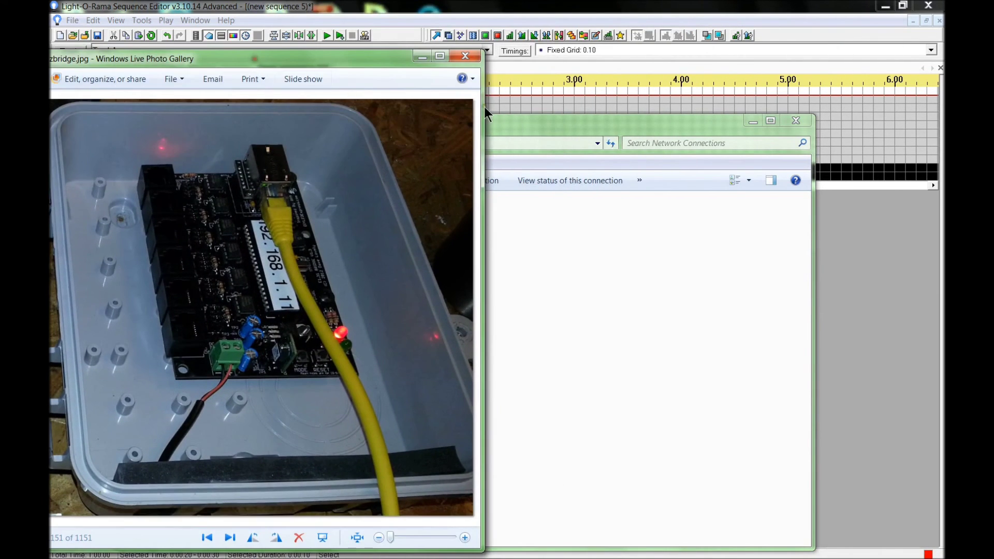
pyautogui.click(752, 122)
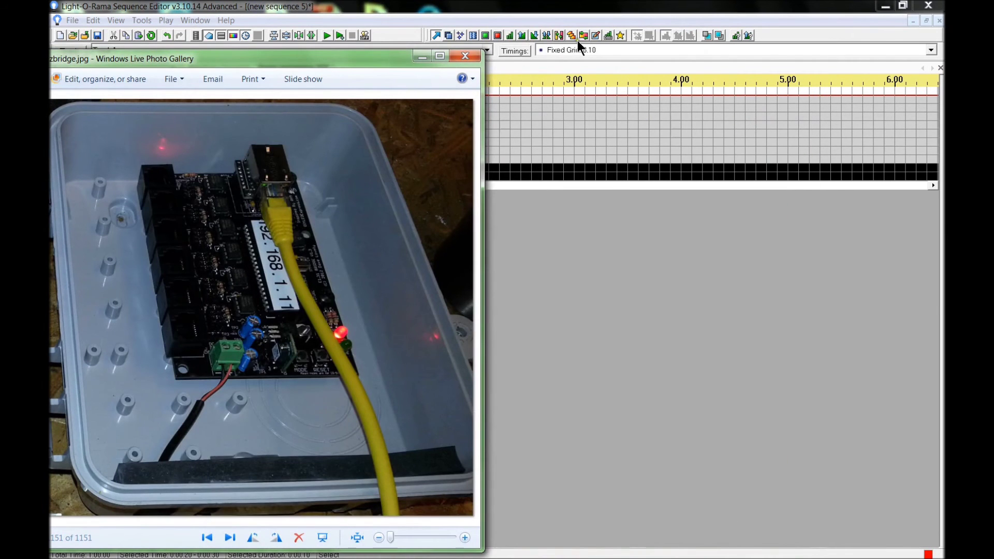
pyautogui.moveTo(344, 60); pyautogui.dragTo(694, 287)
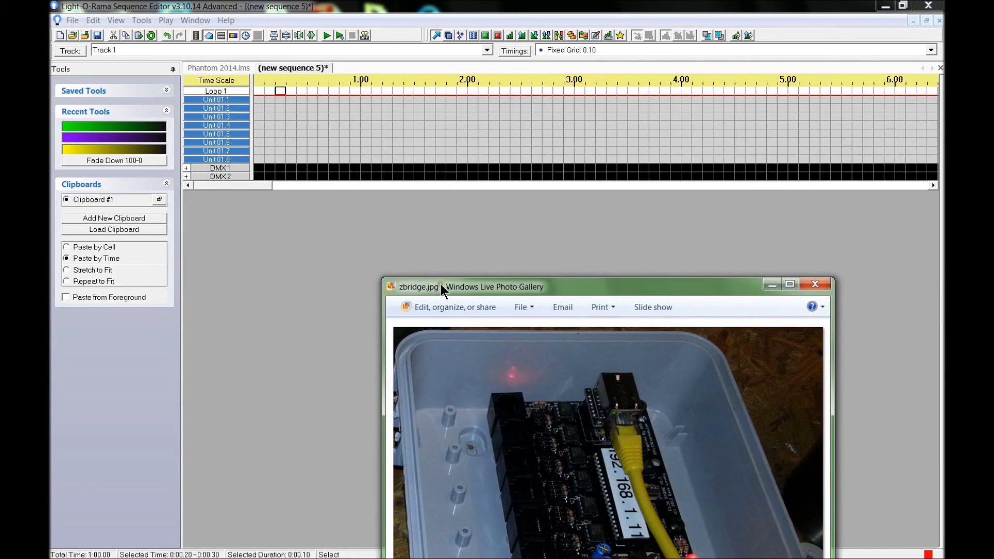
pyautogui.moveTo(440, 284); pyautogui.dragTo(453, 231)
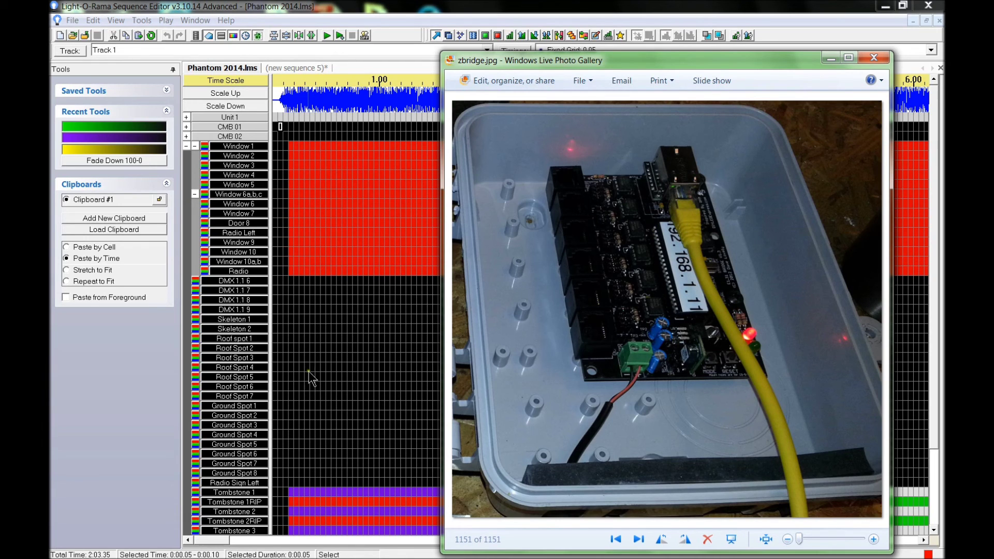
# - Check the opened E1.31 universes in the LORCommListener console, return to Phantom 2014.lms and collapse its first universe group
pyautogui.moveTo(342, 557)
pyautogui.click(470, 550)
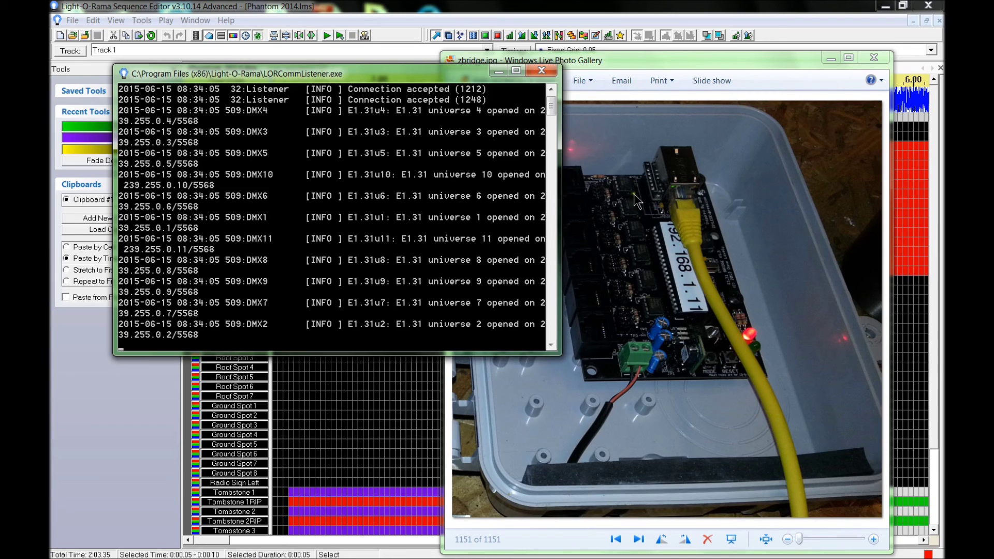
pyautogui.click(339, 376)
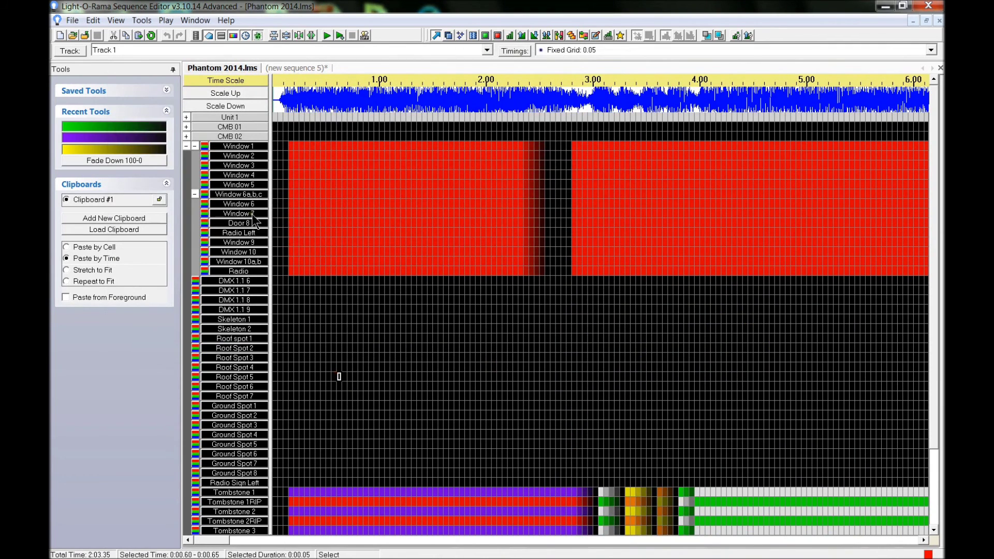
pyautogui.click(186, 146)
# - Open the zDMX RGB Dumb.jpg photo, narrow its window and view it beside zbridge.jpg to compare the controller board with the bridge
pyautogui.moveTo(377, 556)
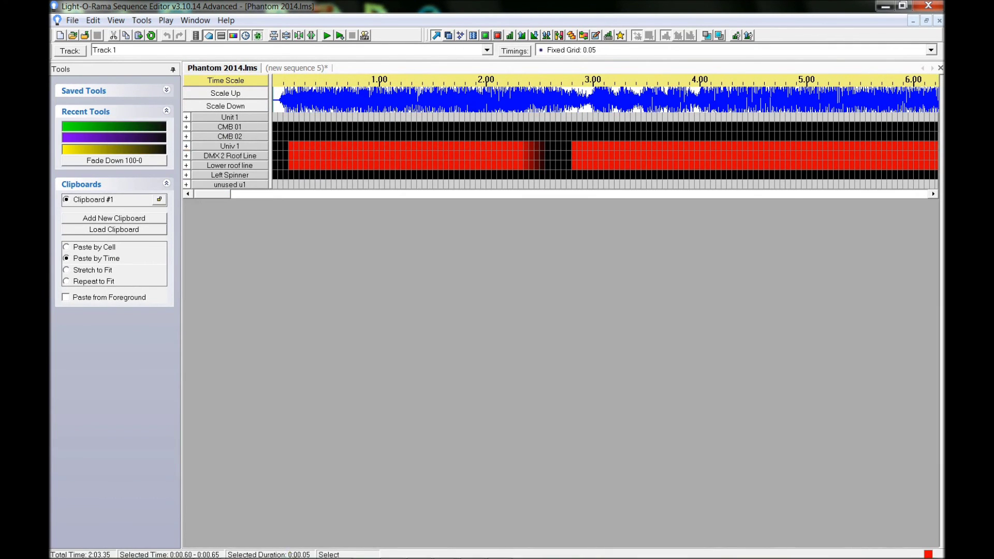
pyautogui.moveTo(444, 550)
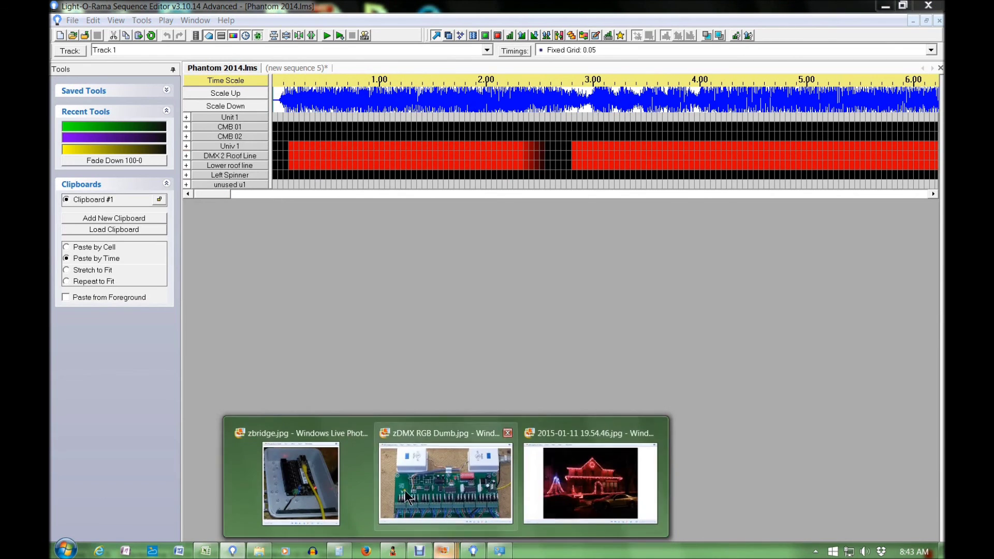
pyautogui.click(403, 494)
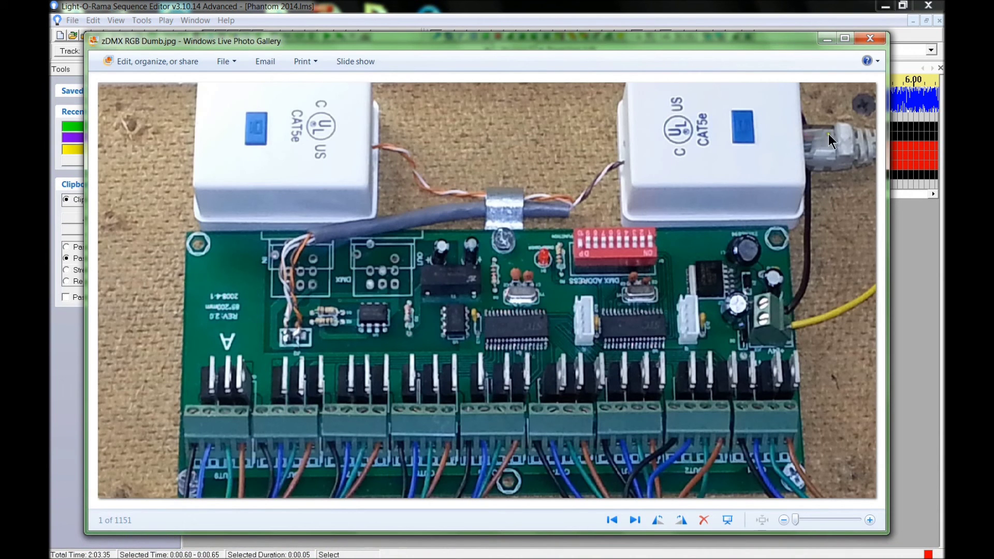
pyautogui.moveTo(888, 173); pyautogui.dragTo(536, 175)
pyautogui.moveTo(365, 555)
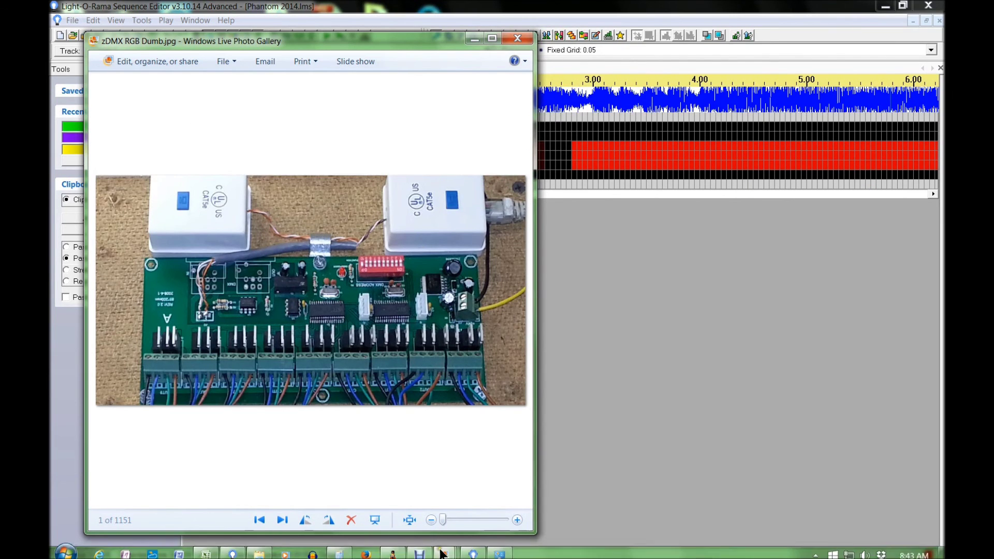
pyautogui.moveTo(441, 554)
pyautogui.click(312, 458)
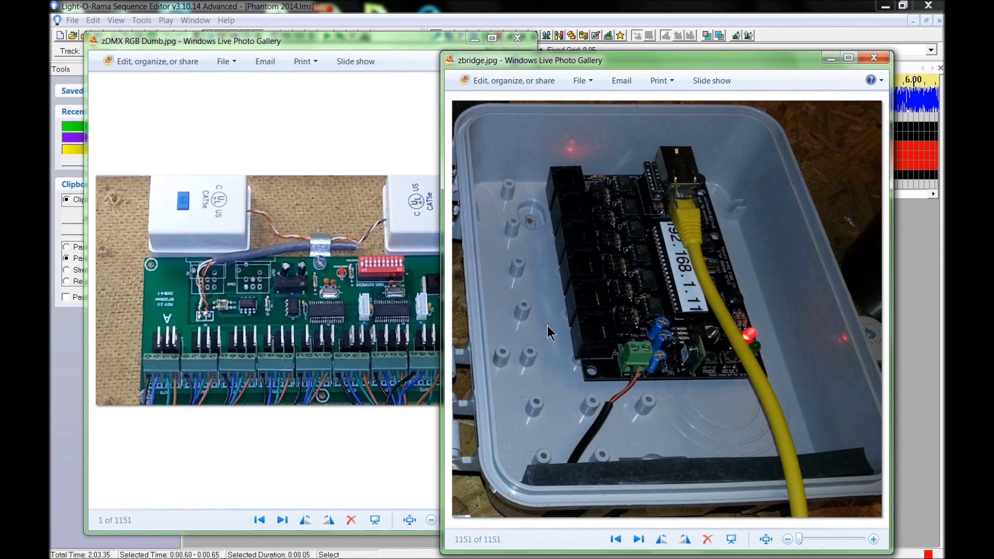
pyautogui.click(417, 214)
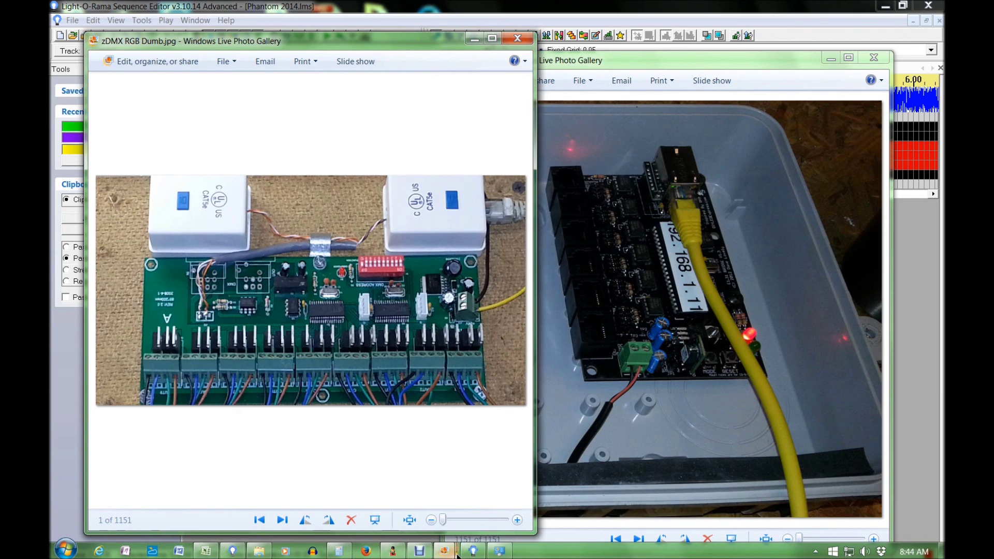
# - View the lit house photo 2015-01-11 19.54.46.jpg along with the two board photos, close it and return to the Phantom 2014.lms sequence
pyautogui.moveTo(445, 552)
pyautogui.click(602, 491)
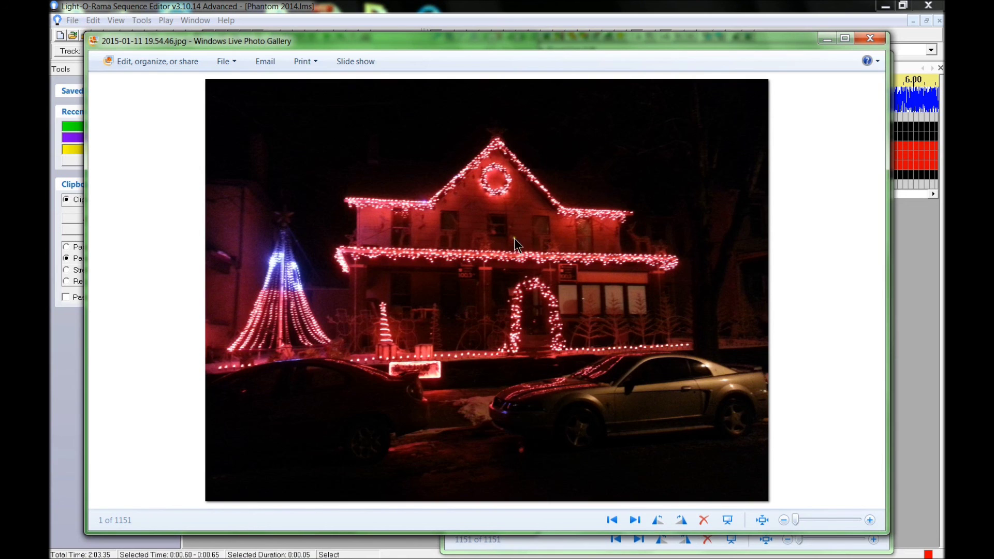
pyautogui.moveTo(458, 40); pyautogui.dragTo(455, 363)
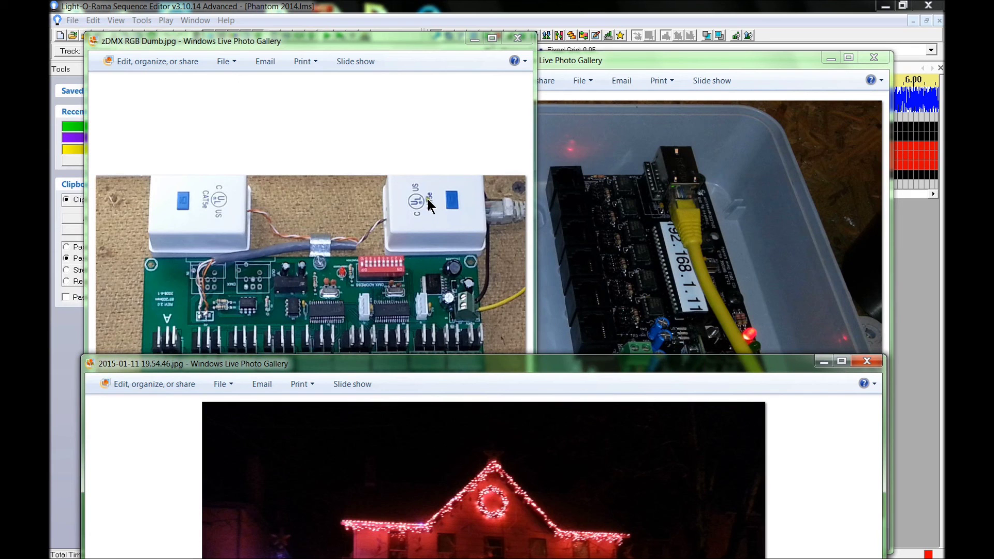
pyautogui.moveTo(603, 364); pyautogui.dragTo(601, 59)
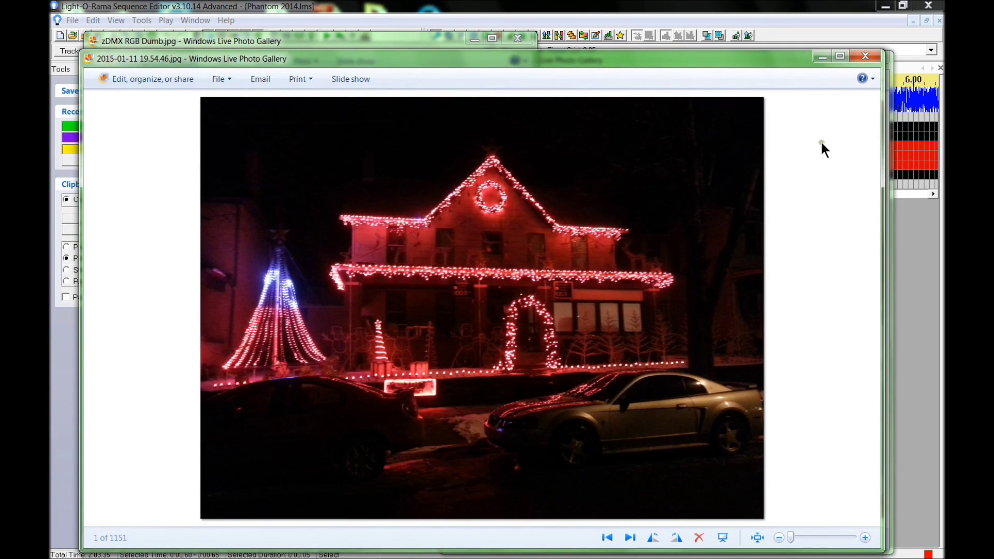
pyautogui.click(865, 57)
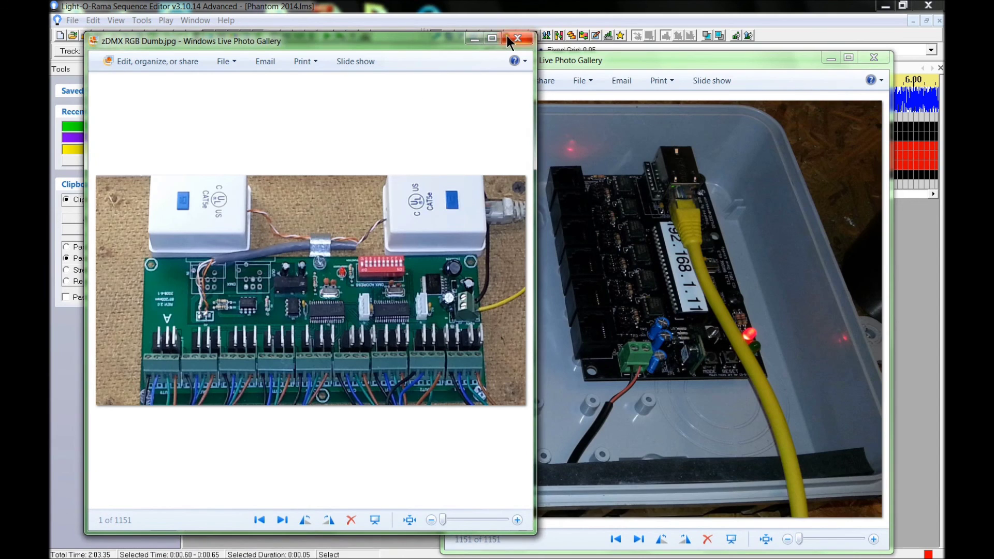
pyautogui.click(558, 11)
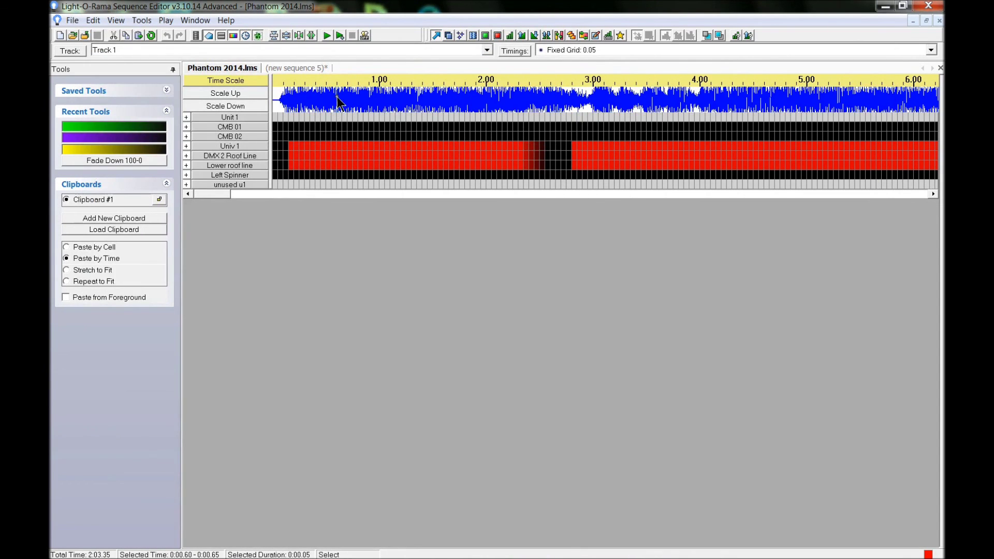